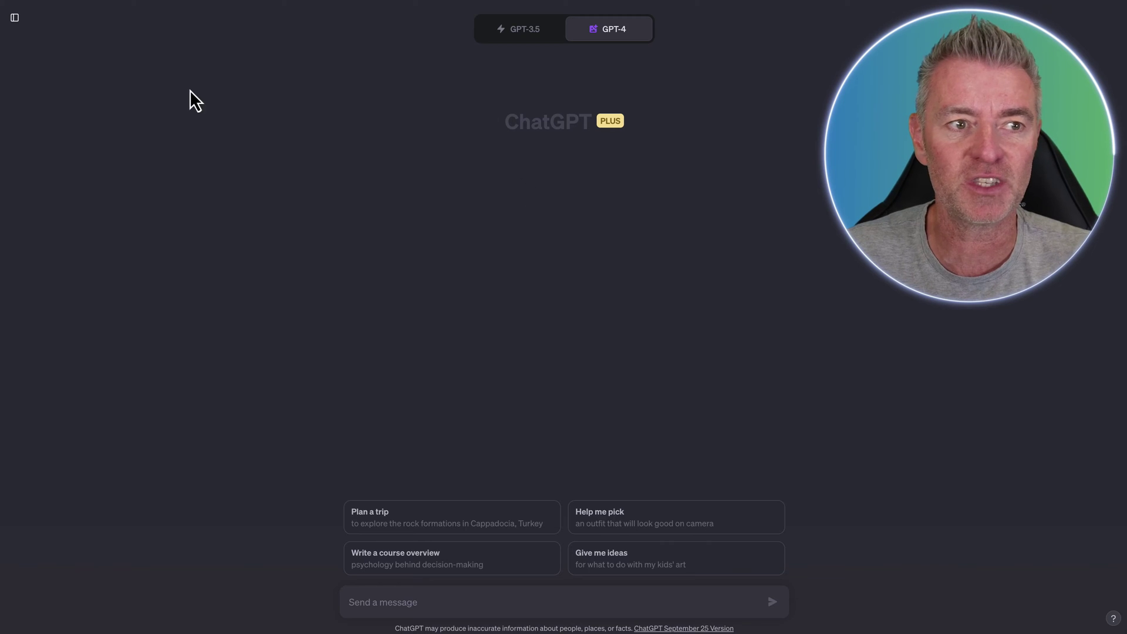
Switch the GPT-4 model dropdown to DALL·E 3 (Beta)
mouse_move(616, 33)
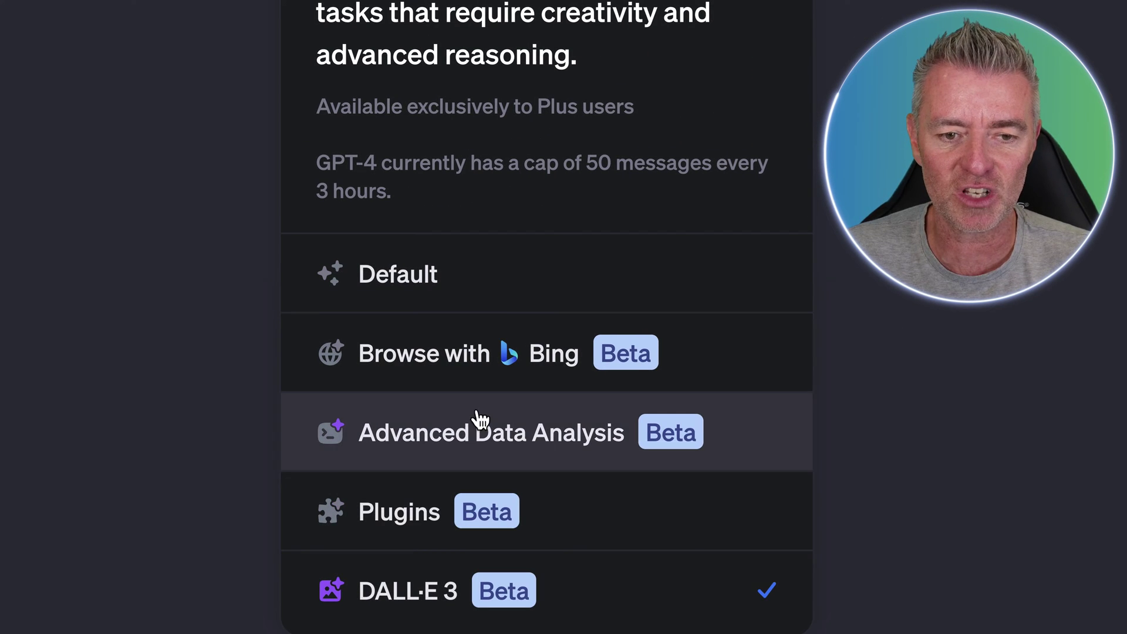
click(443, 274)
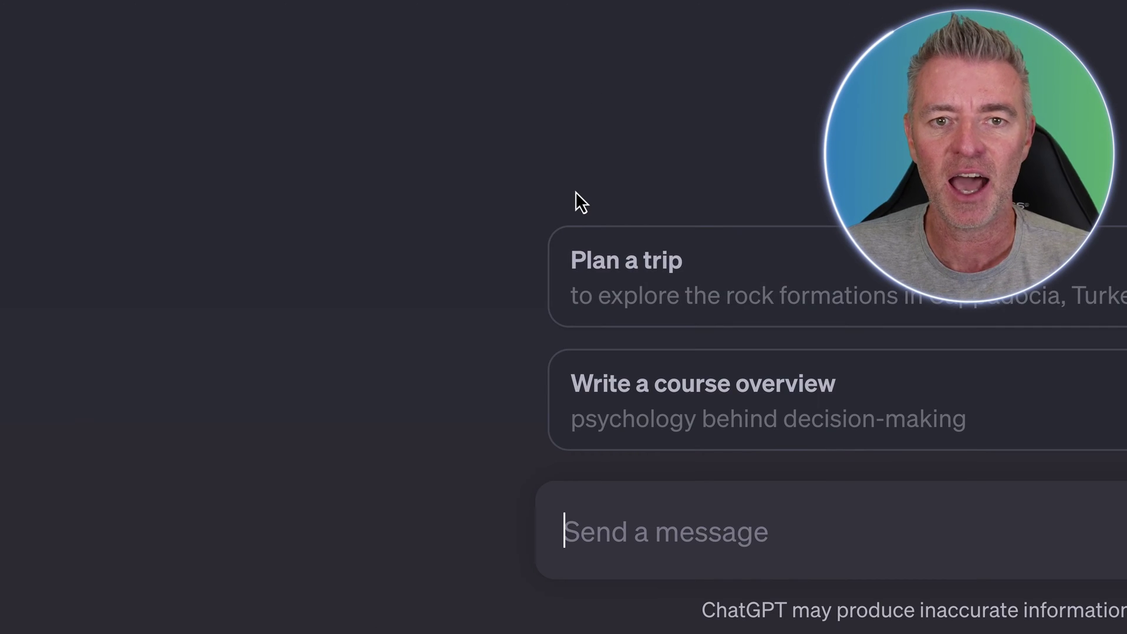
mouse_move(608, 29)
click(546, 288)
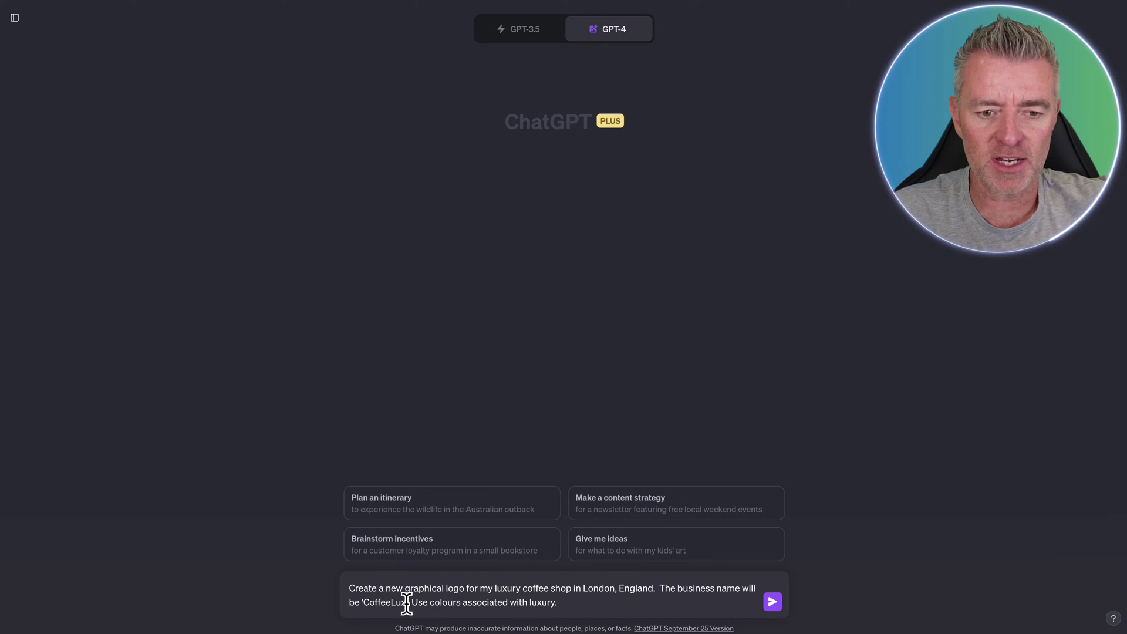
Highlight the CoffeeLux luxury coffee shop logo prompt in the message box
drag(349, 588, 599, 587)
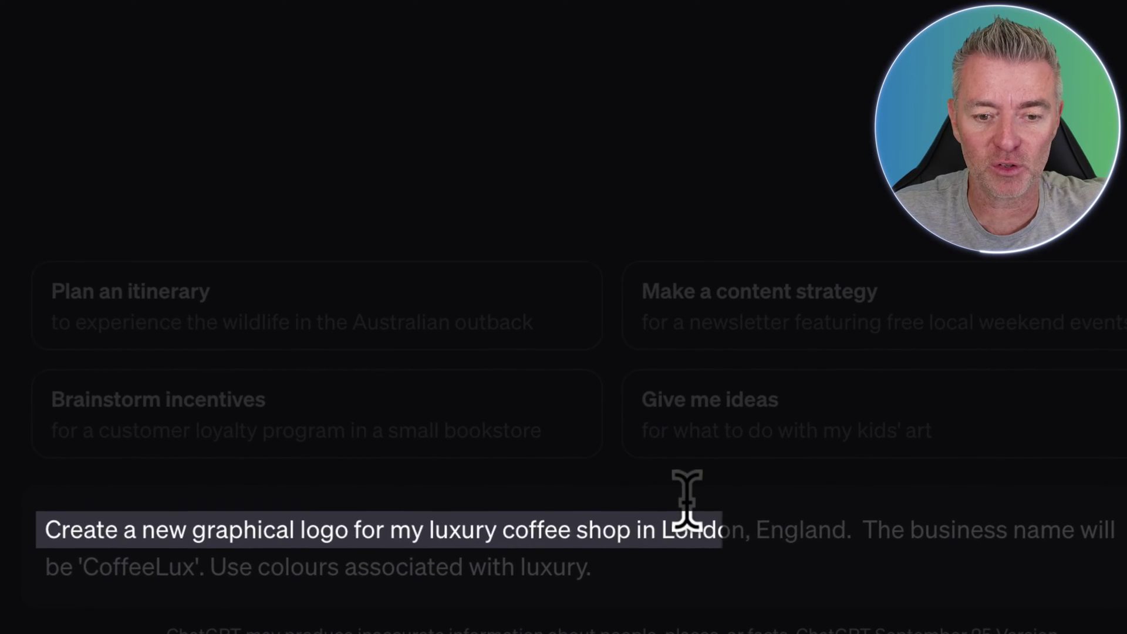
drag(687, 500, 788, 542)
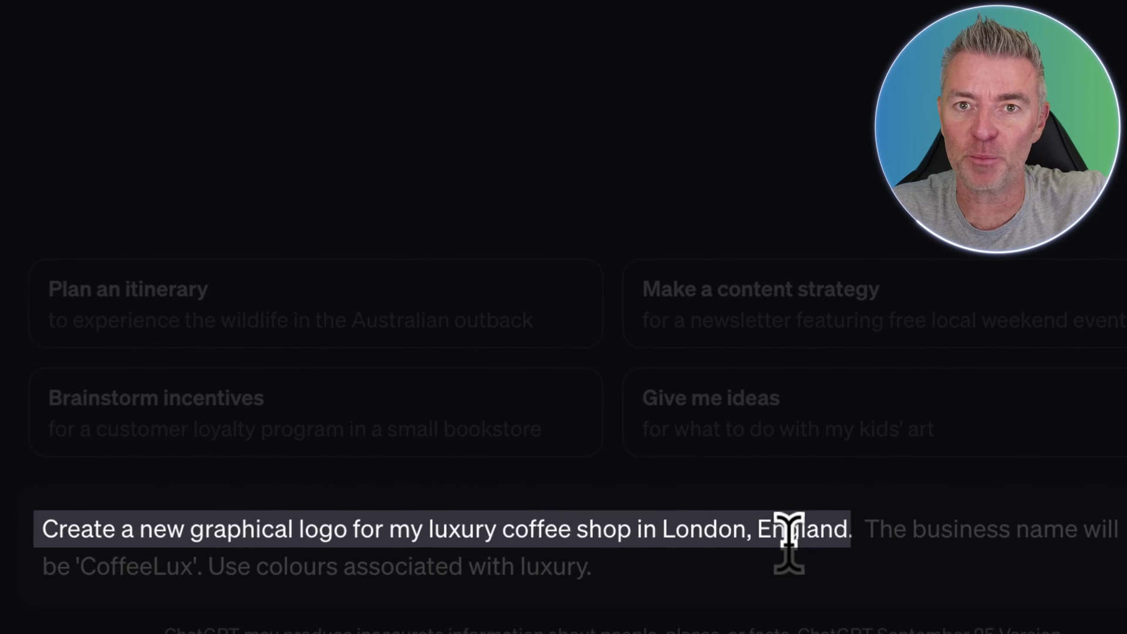
drag(907, 569, 502, 580)
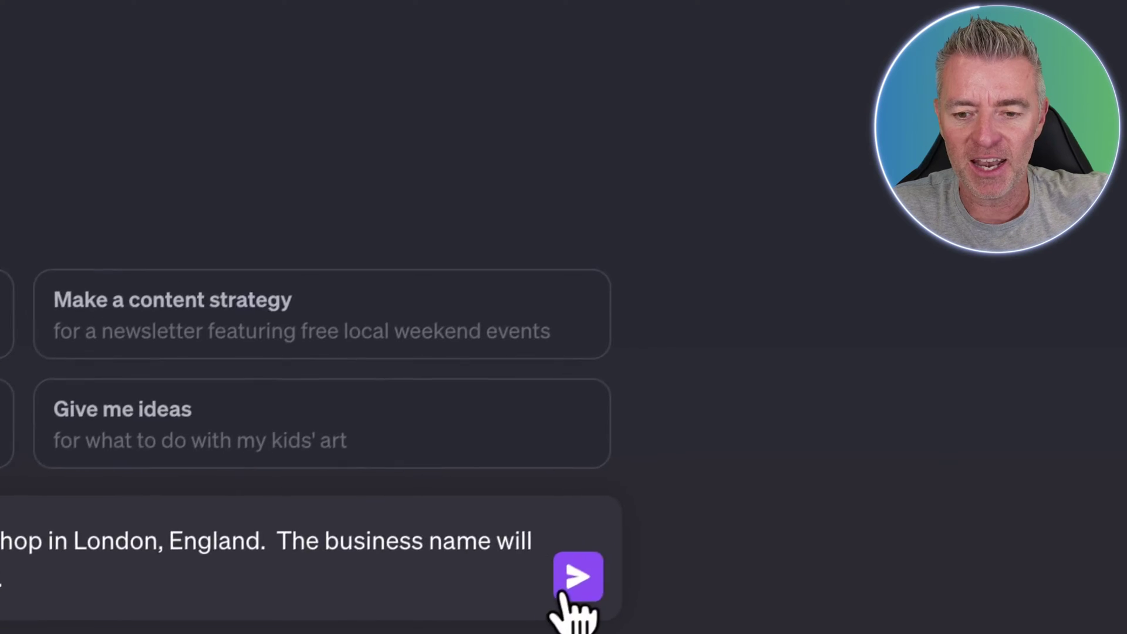
Send the CoffeeLux logo prompt and review the marble cup concept full size
click(564, 592)
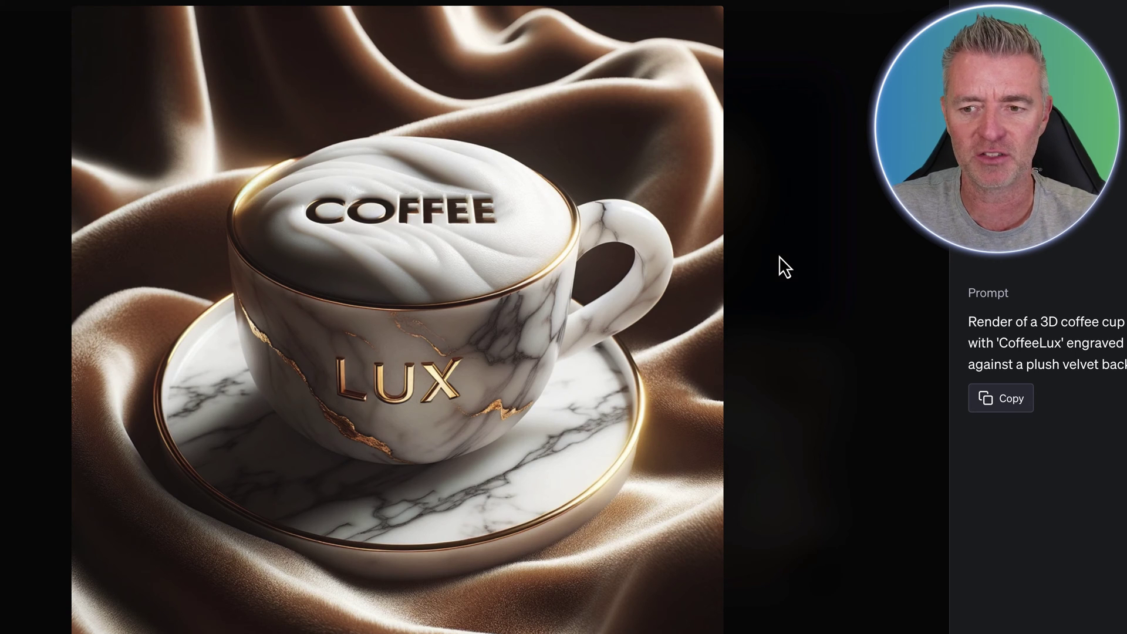
click(815, 316)
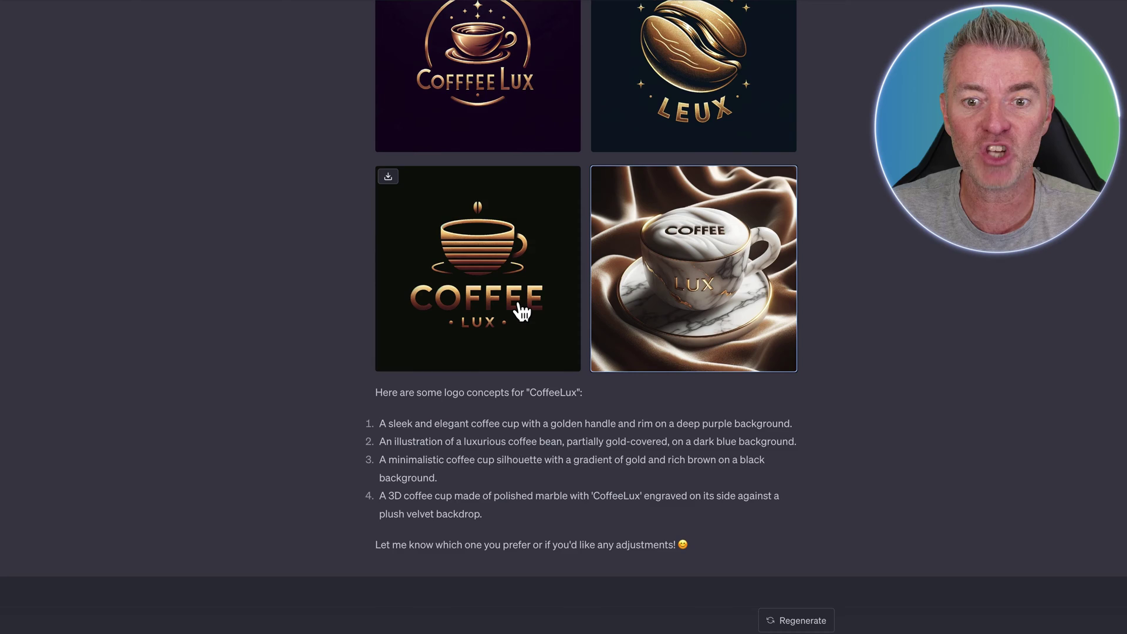
Send the follow-up asking for versions of the same logo in dark blue and gold
scroll(522, 311, up, 3)
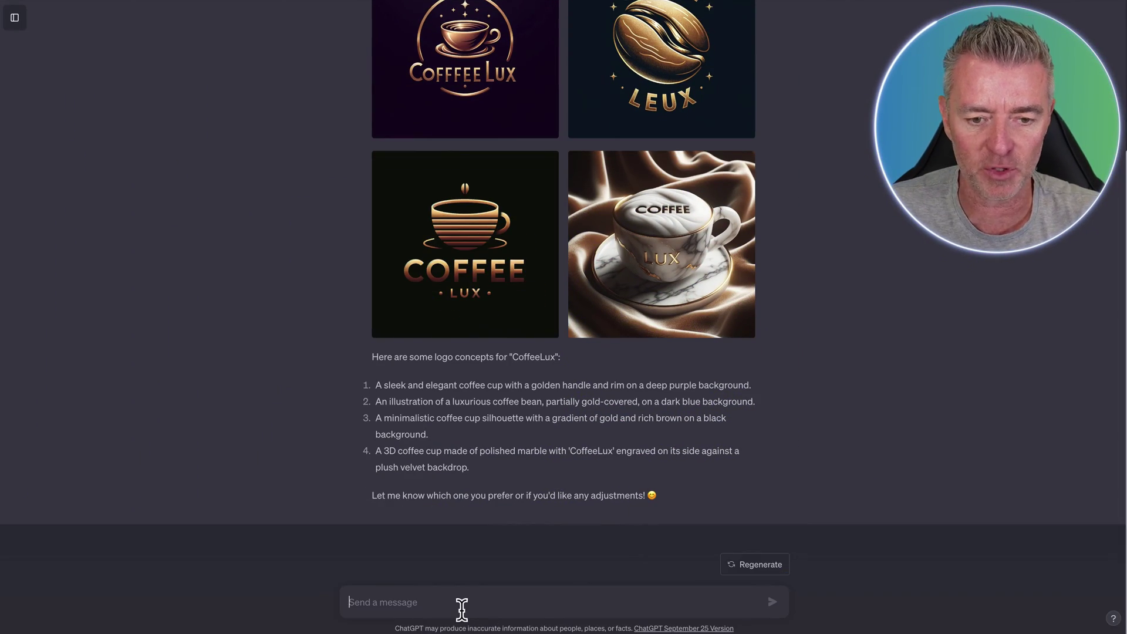
text(Can you now give me some)
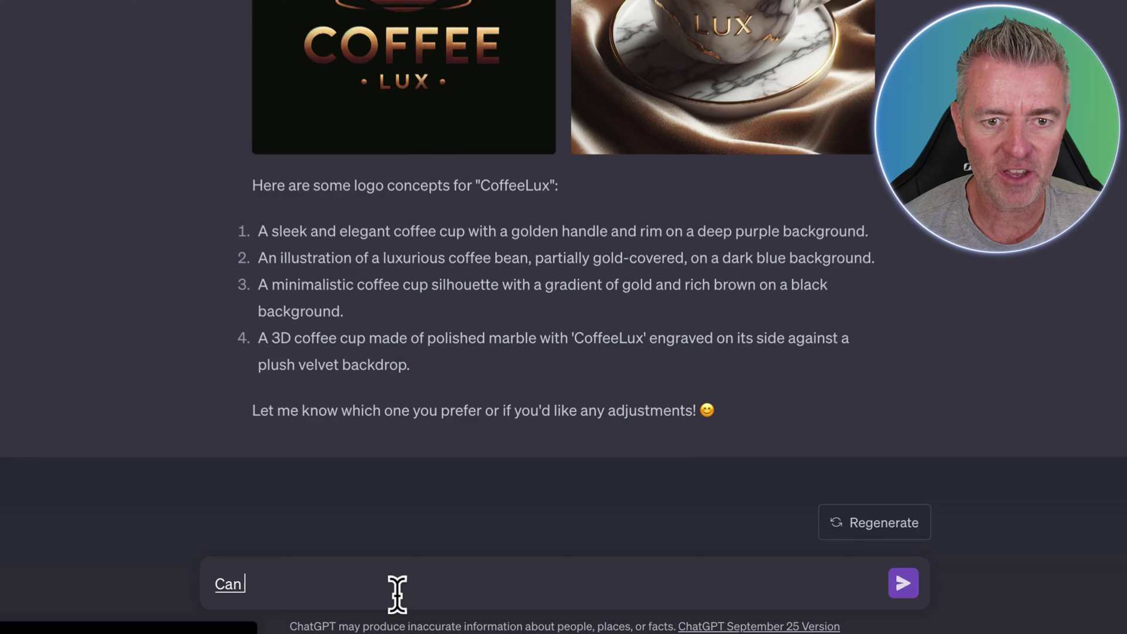
text( versions of the same logo in)
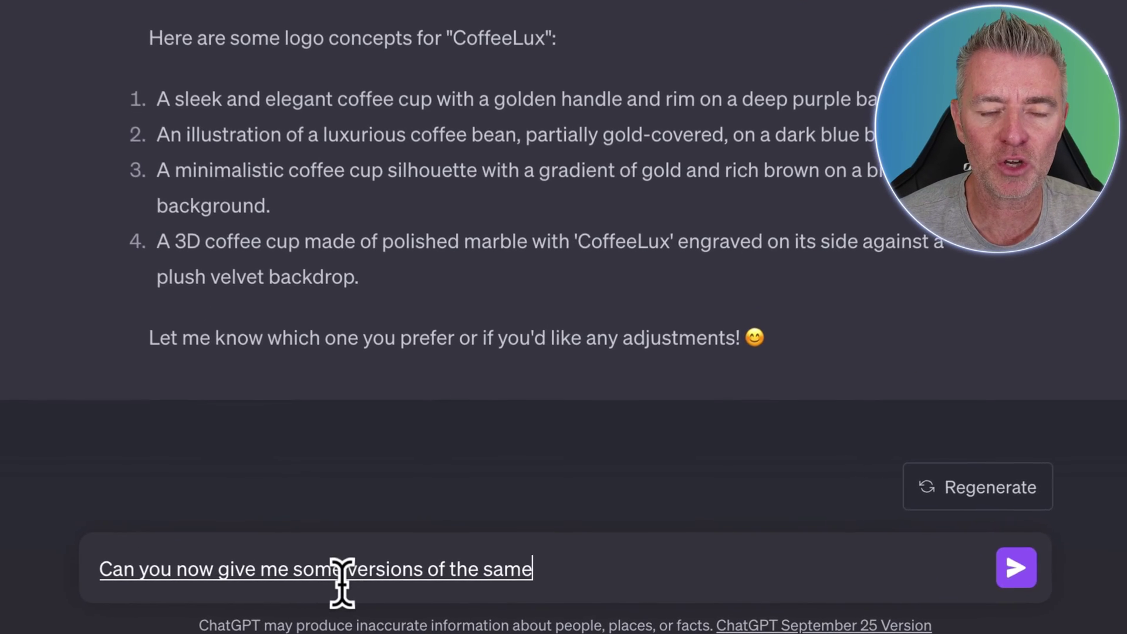
text( a dark blue)
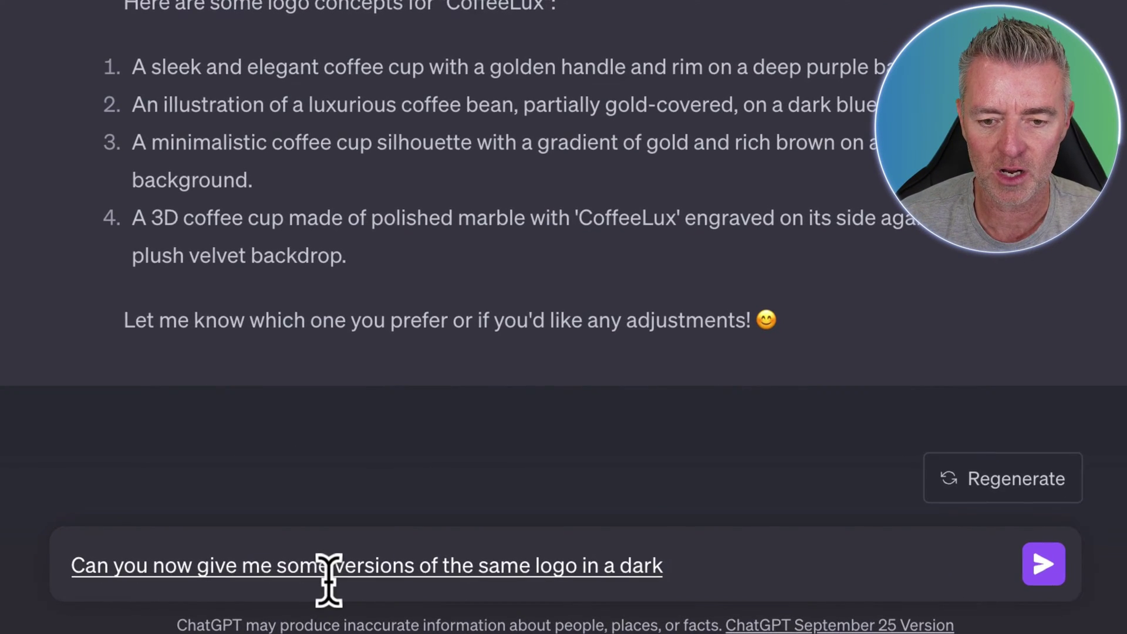
text( and gold colour scheme)
key(Return)
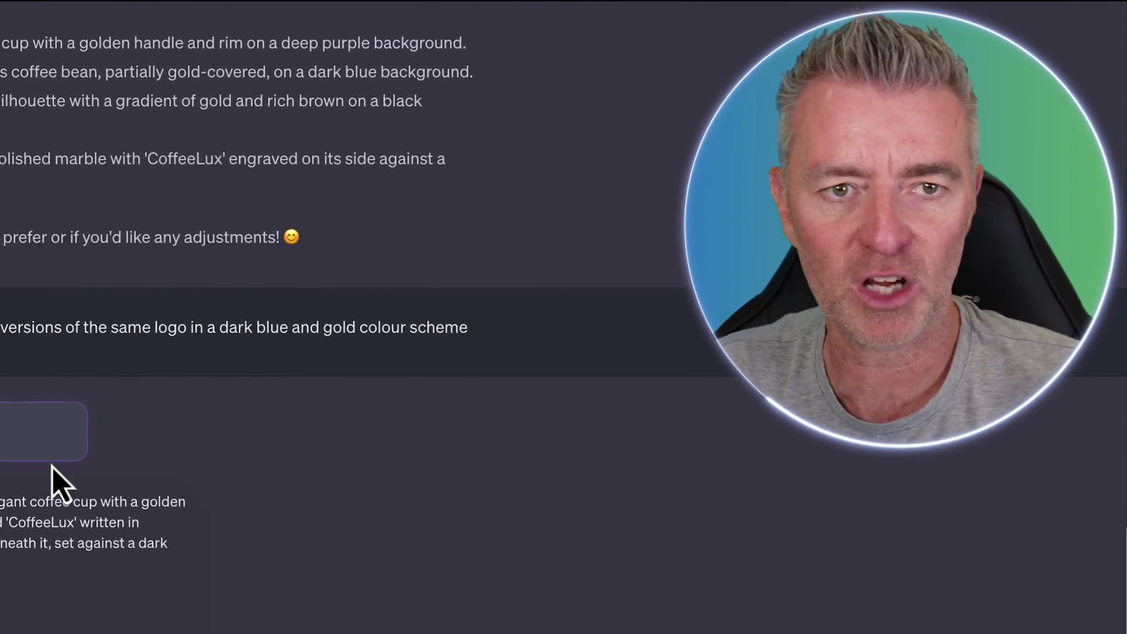
Scroll through the four dark blue and gold logos and highlight the first logo's prompt
scroll(452, 378, up, 5)
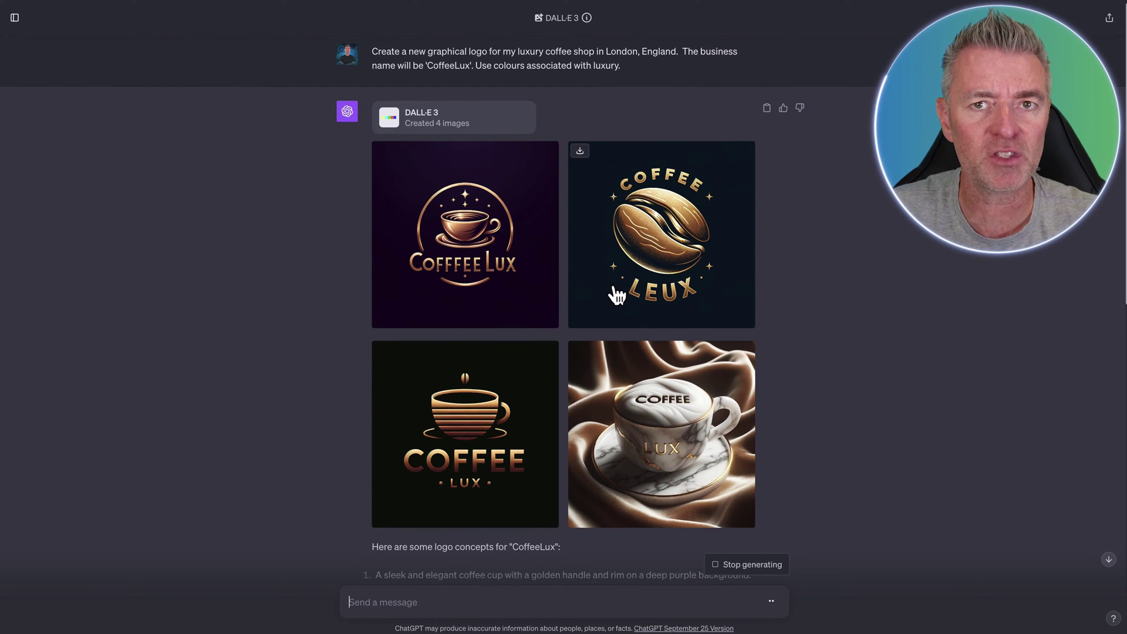
scroll(531, 505, down, 7)
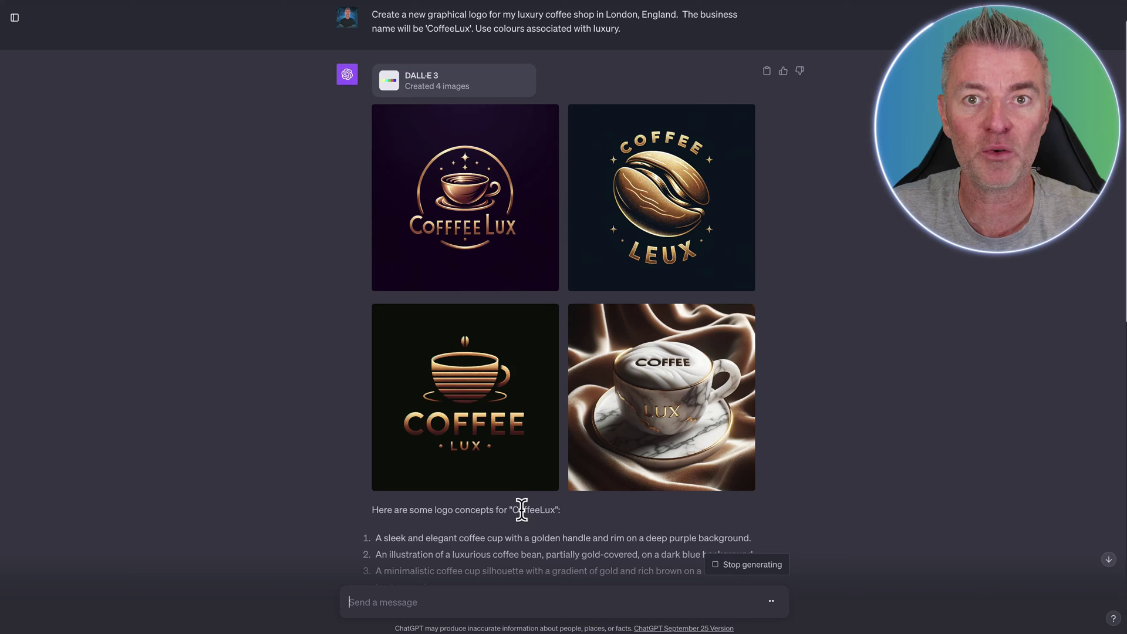
scroll(522, 512, down, 2)
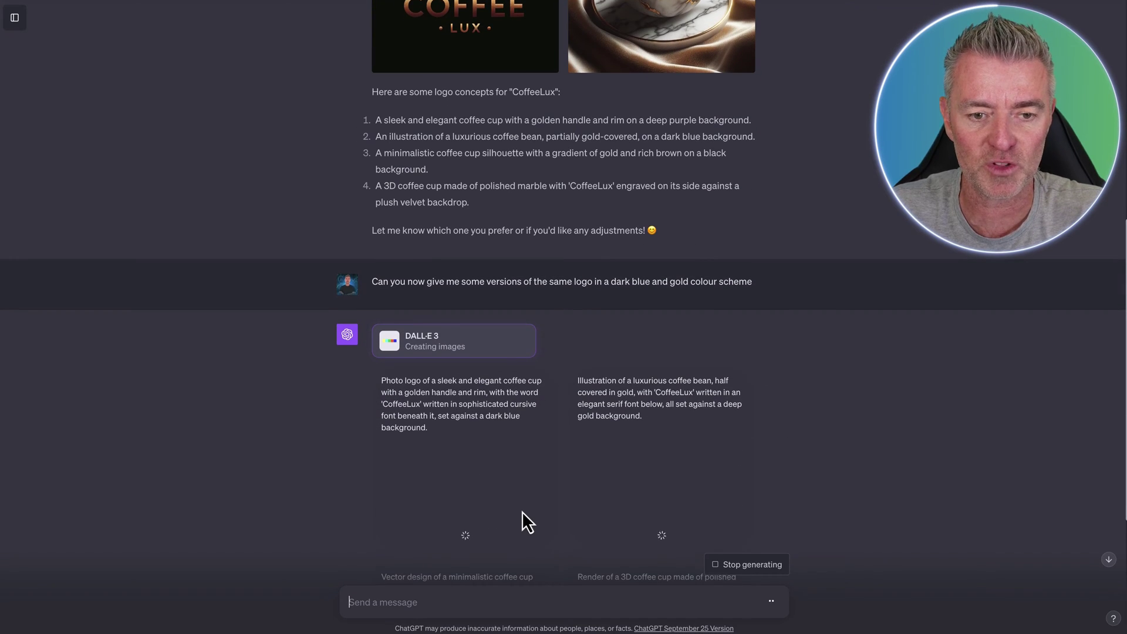
triple_click(518, 380)
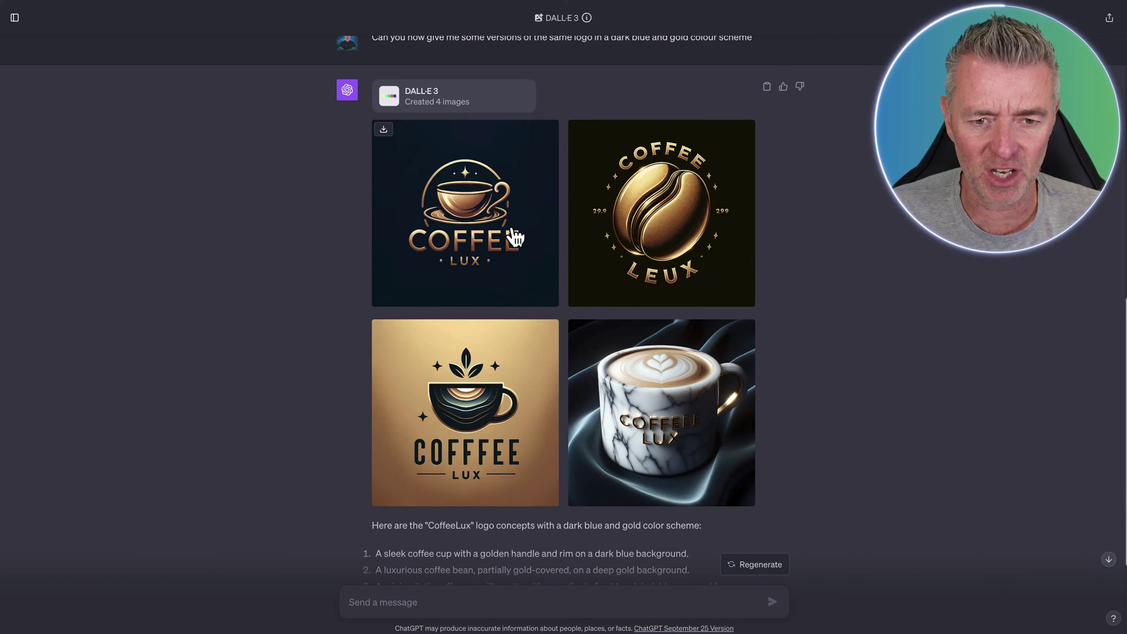
Use ColorZilla's eyedropper to sample colour #444554 from the logo images
click(848, 2)
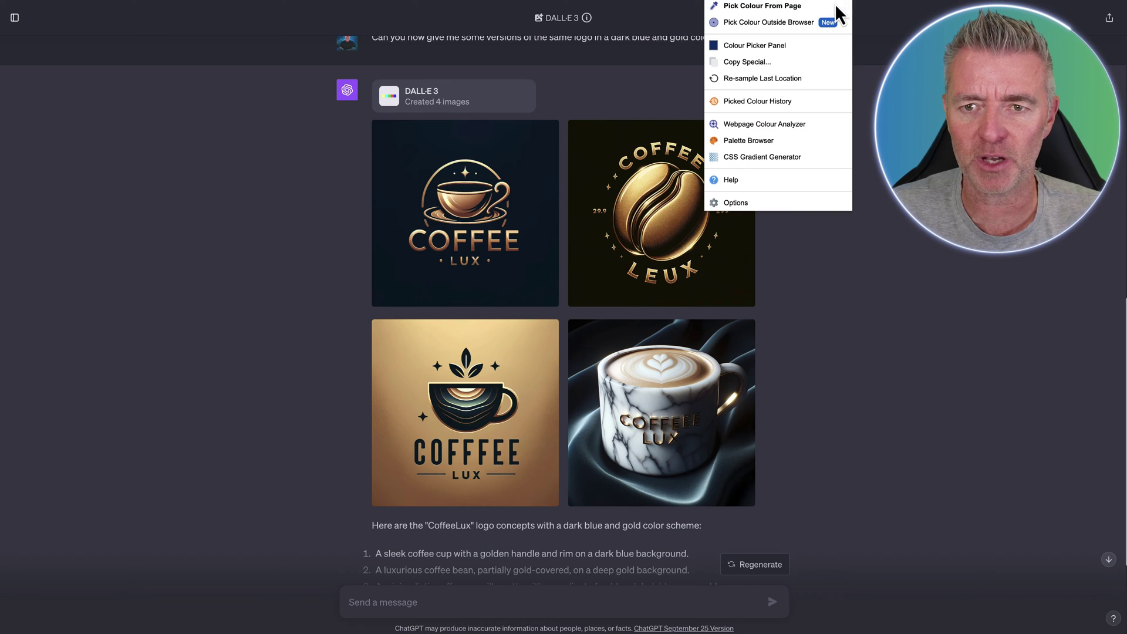
click(805, 12)
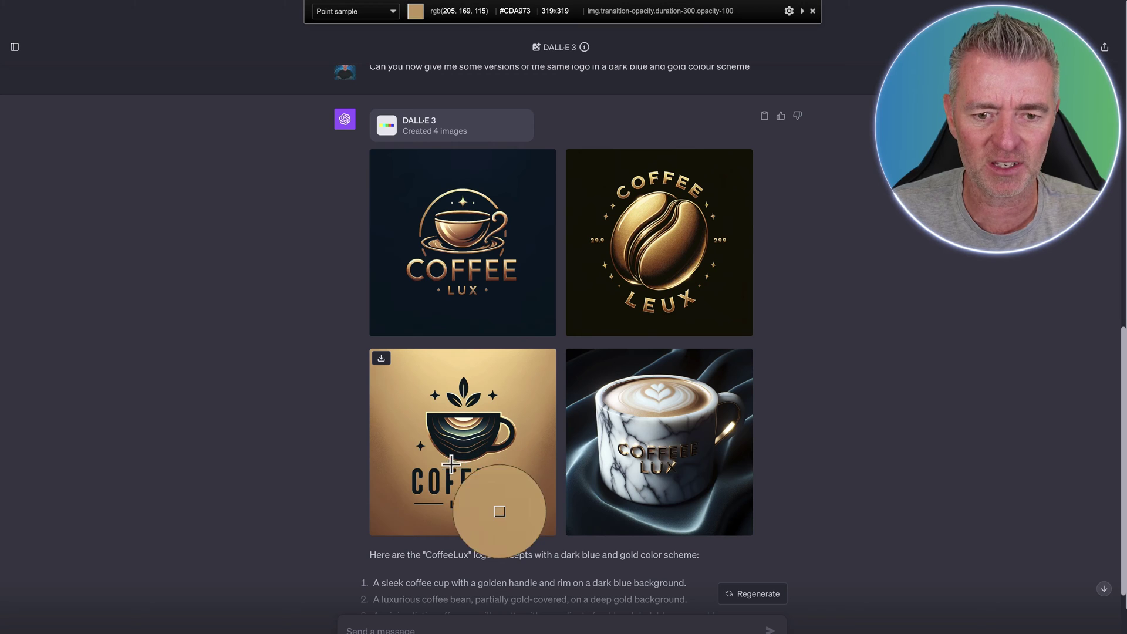
click(561, 446)
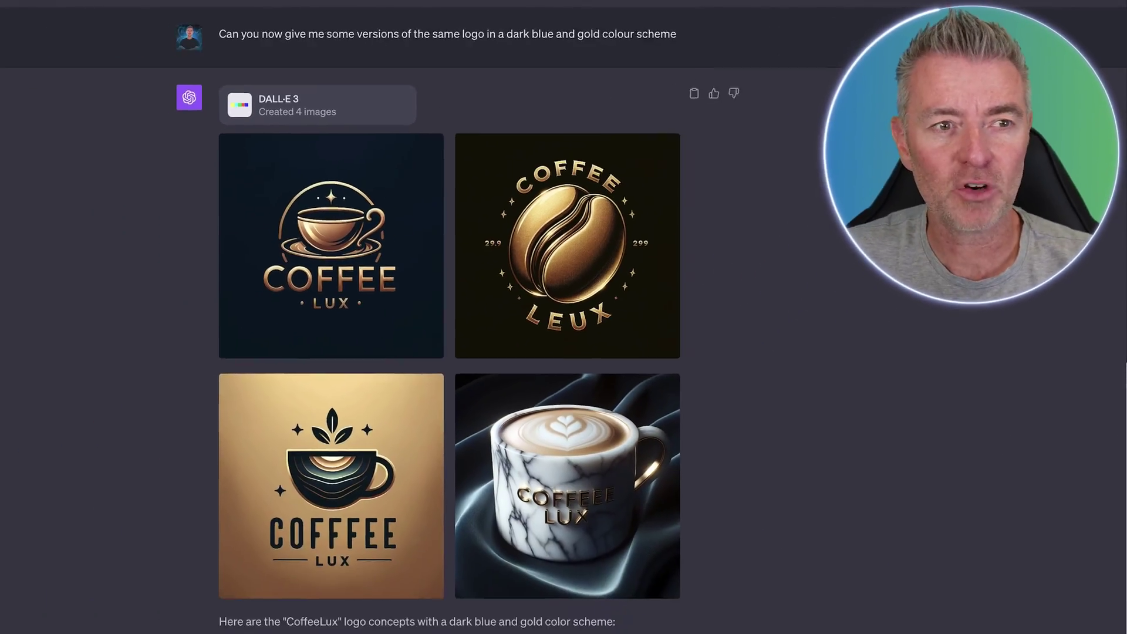
In a new chat, send the pasted gym sit-ups prompt with 'in square format' appended
click(6, 13)
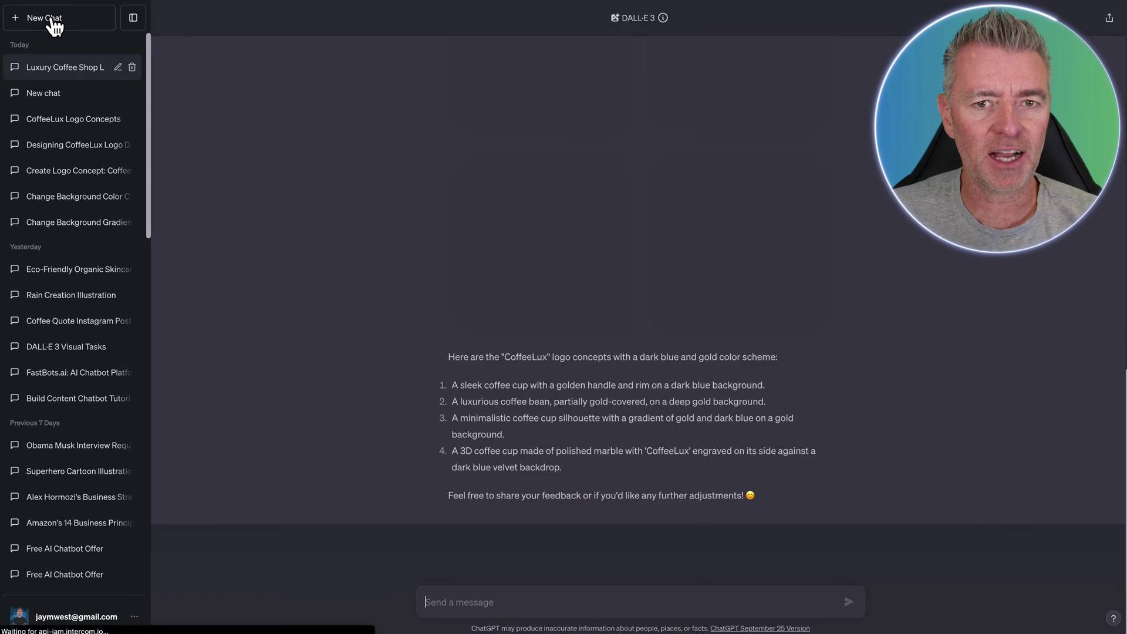
click(19, 20)
mouse_move(715, 36)
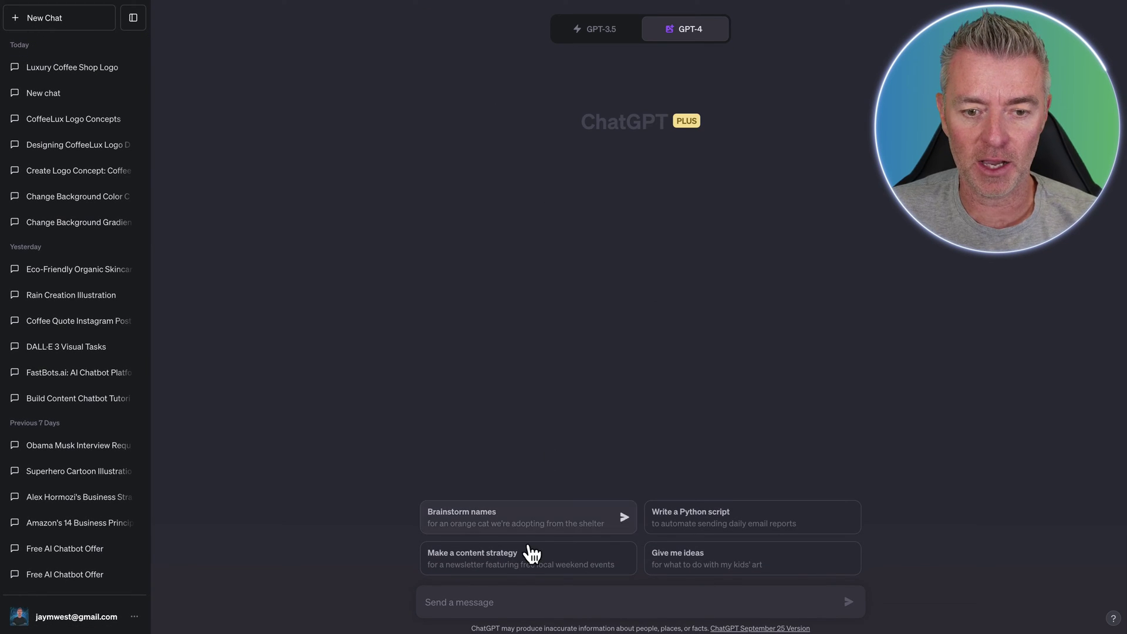
key(super+v)
click(133, 27)
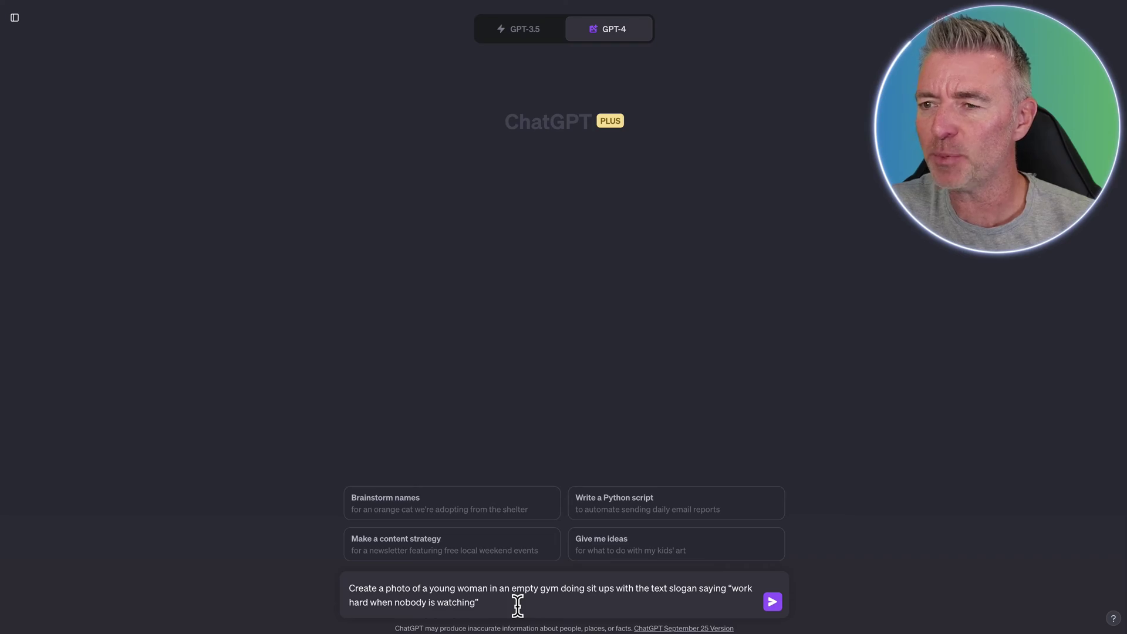
text(in square f)
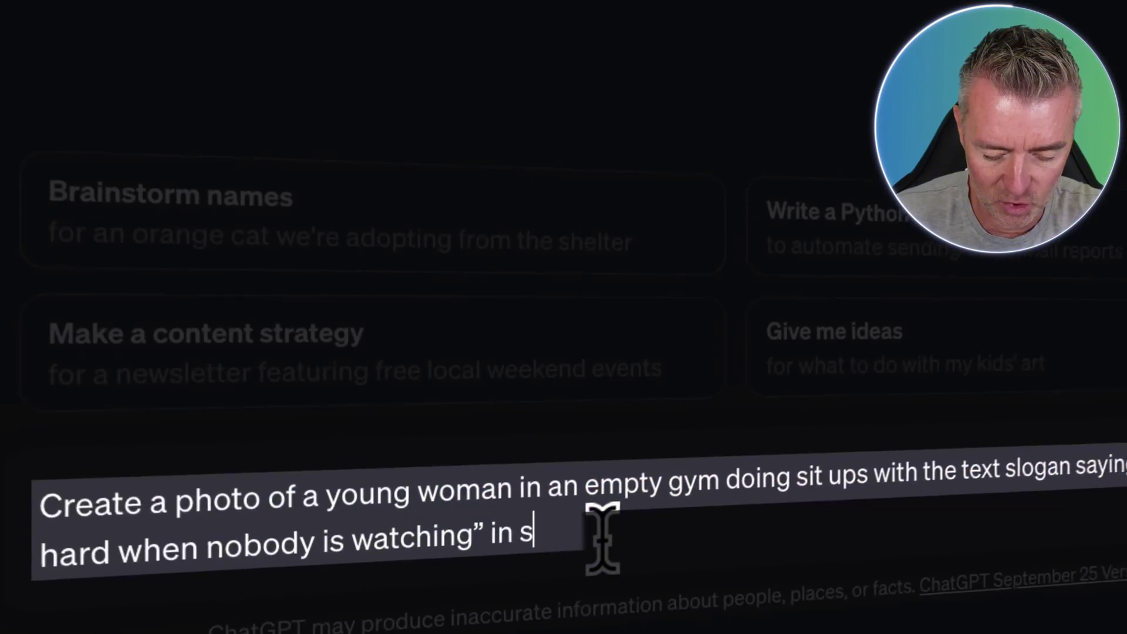
text(ormat)
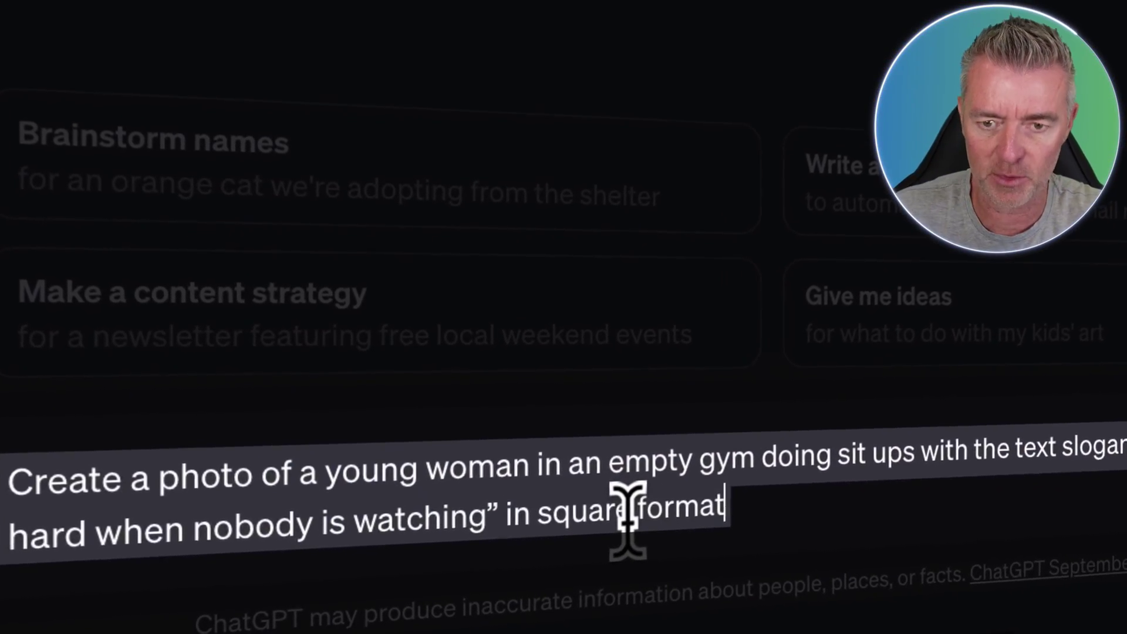
key(Return)
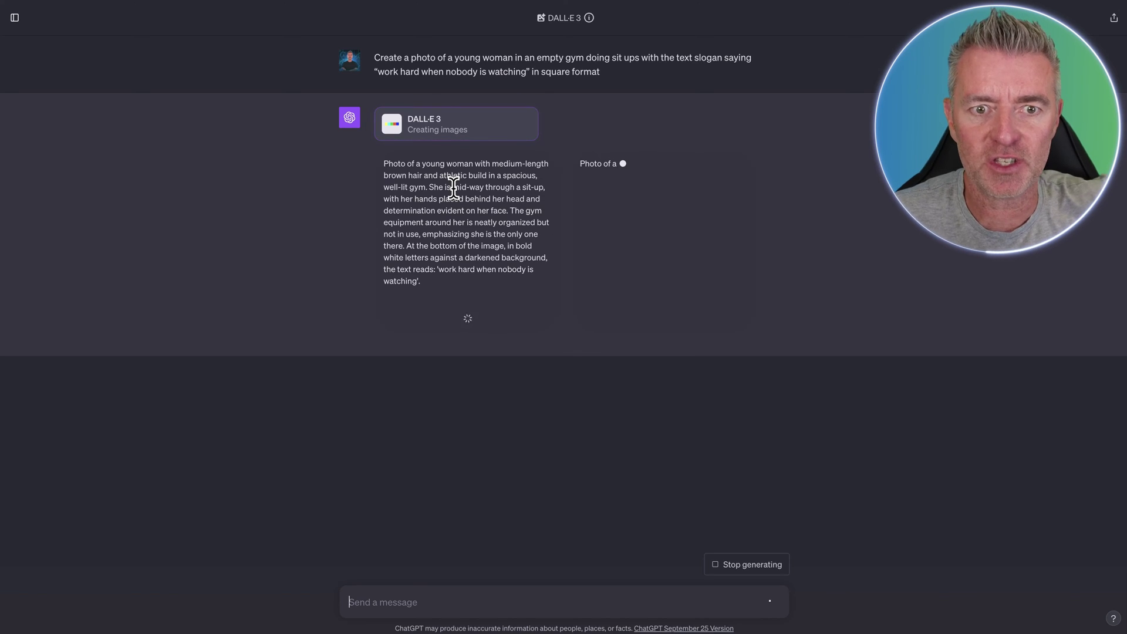
Highlight the first generated gym sit-up image prompt paragraph
triple_click(454, 188)
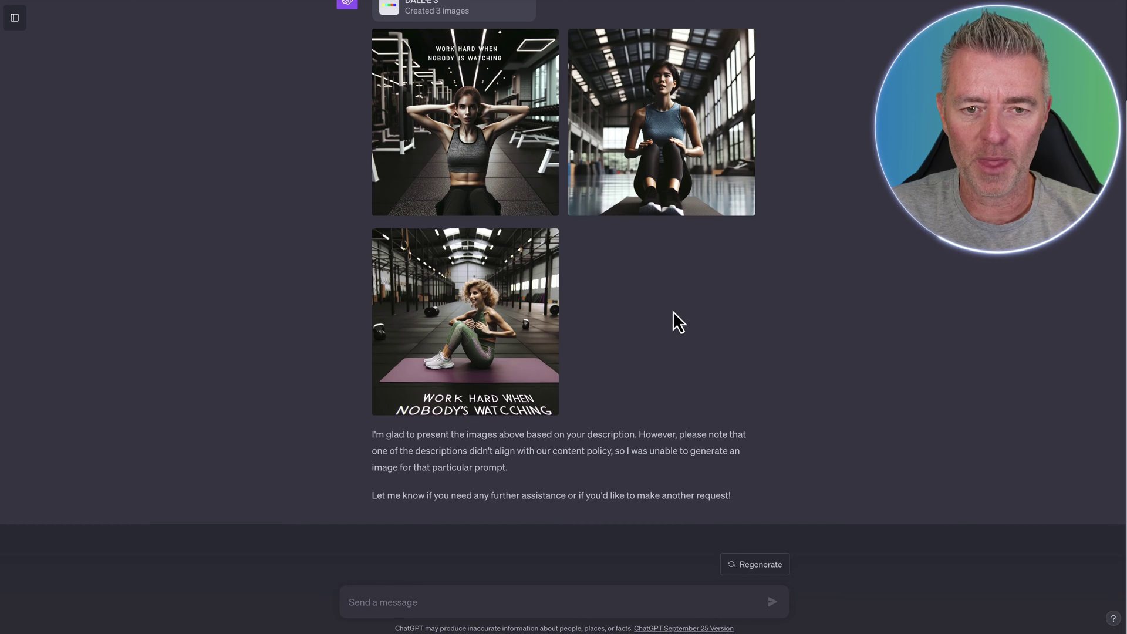
Scroll up and view the second gym sit-up image full size
scroll(672, 311, up, 2)
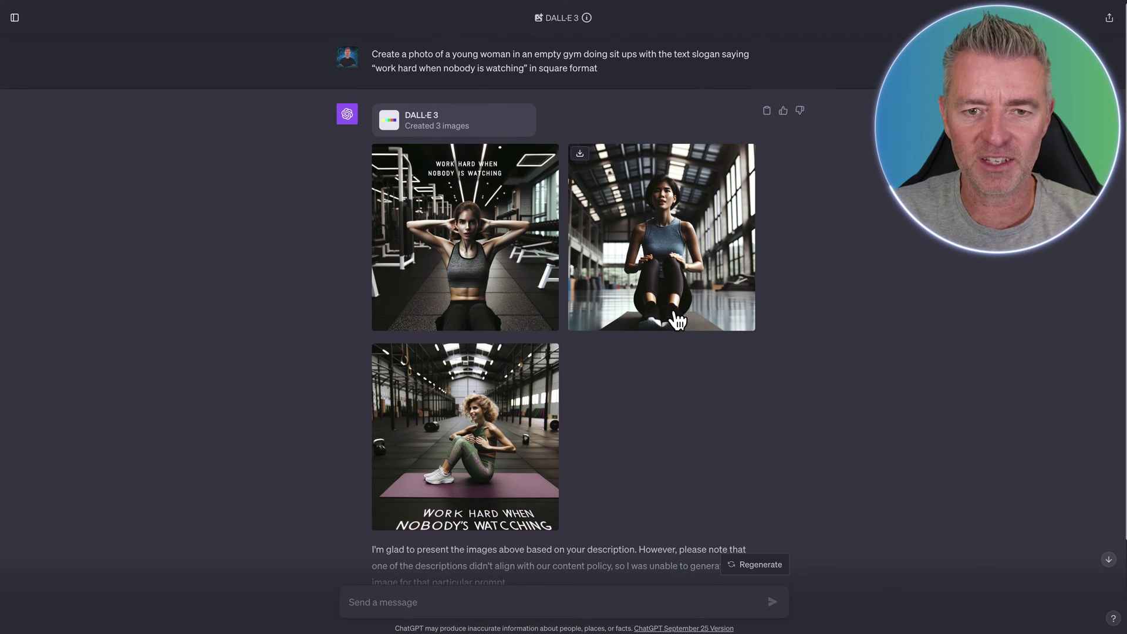
click(669, 328)
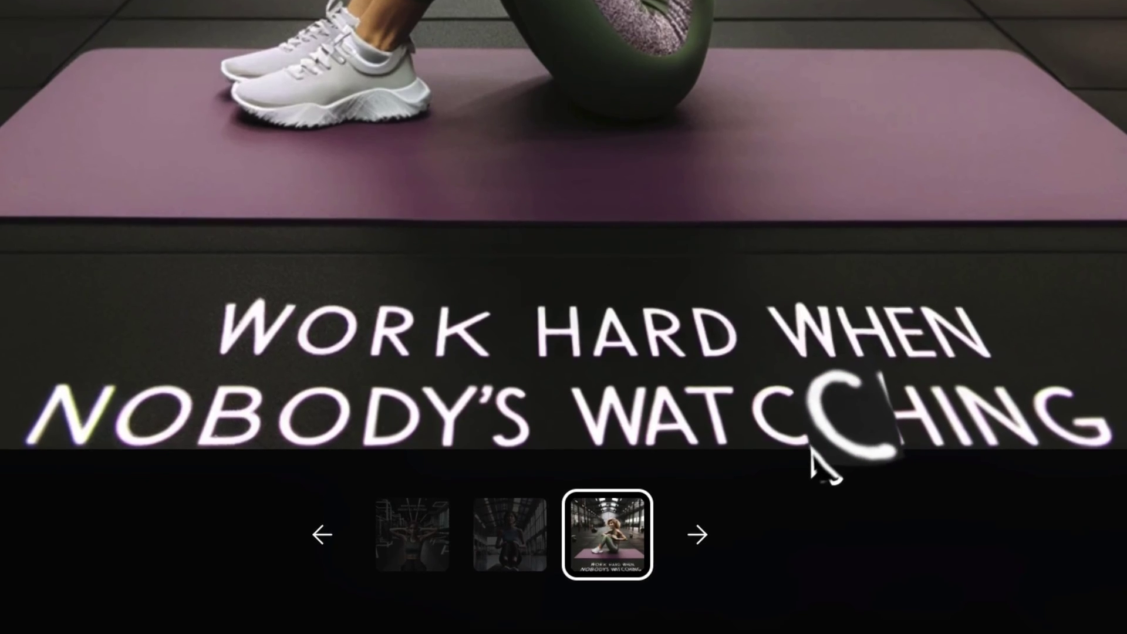
Browse to the next gym image, then close the viewer and return to the chat
click(696, 536)
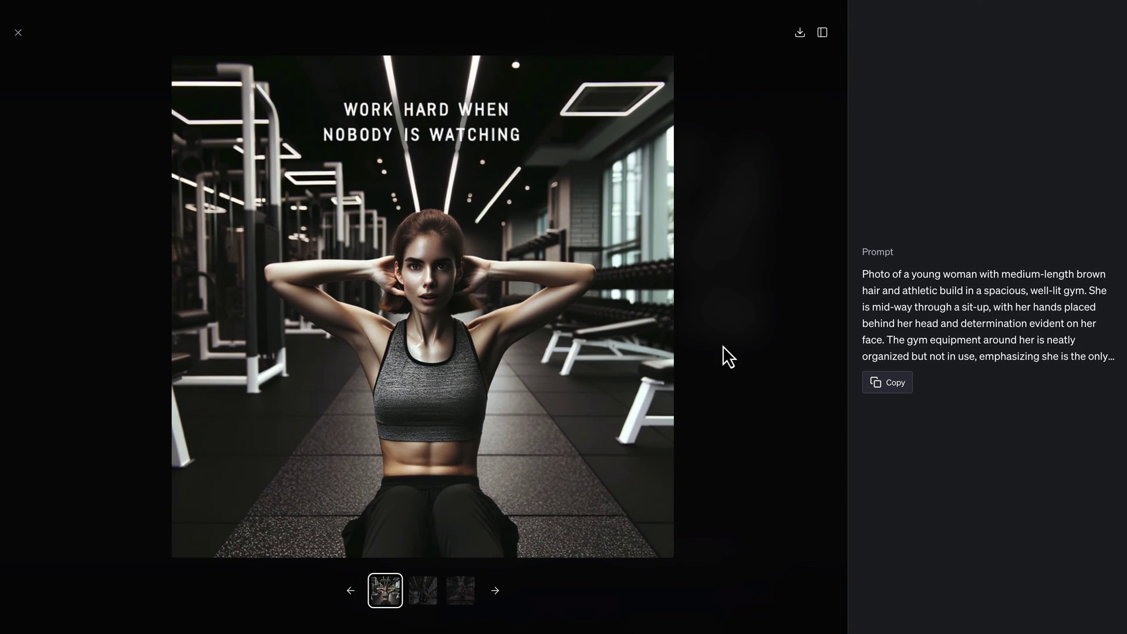
drag(456, 300, 490, 235)
click(18, 33)
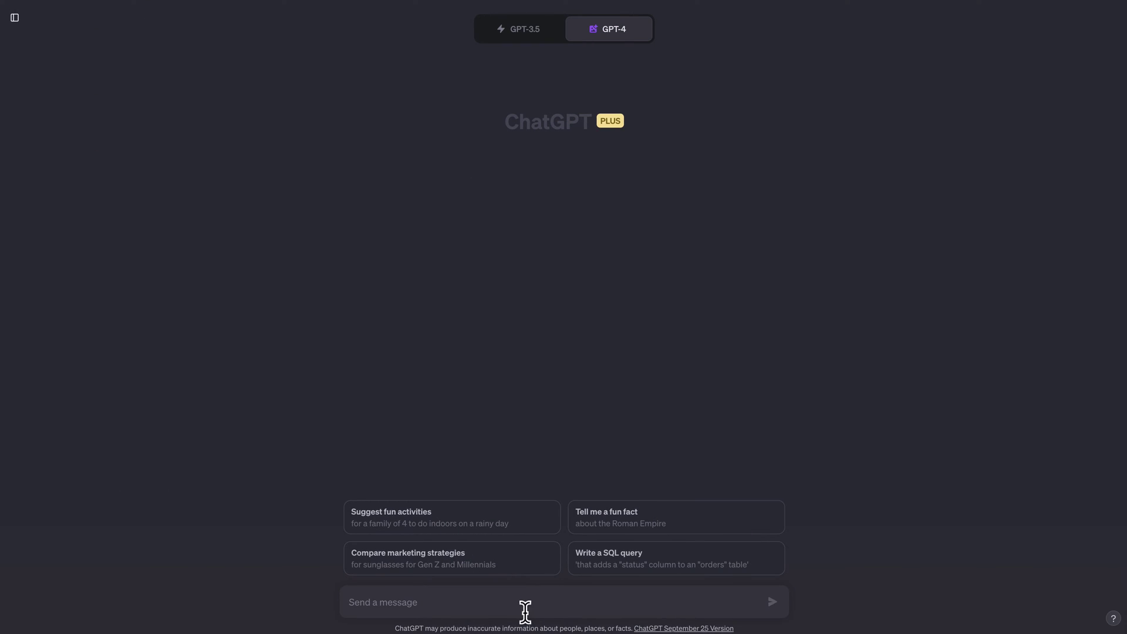
Paste the prompt for striking 'The AI Future' book covers lying on a desk
key(ctrl+v)
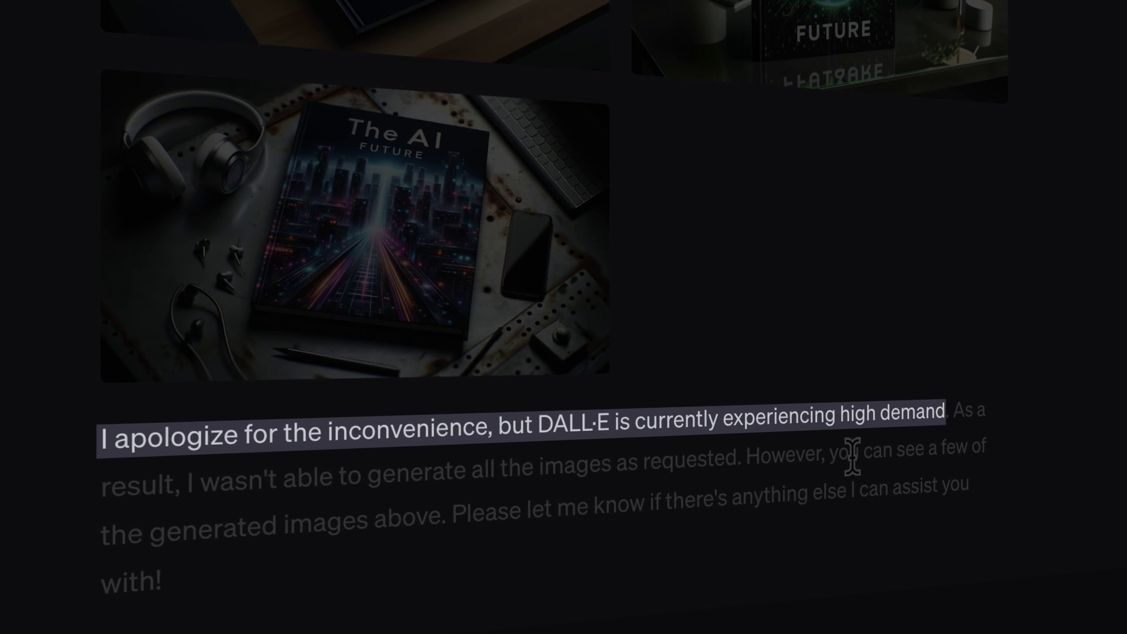
drag(852, 457, 776, 481)
click(776, 481)
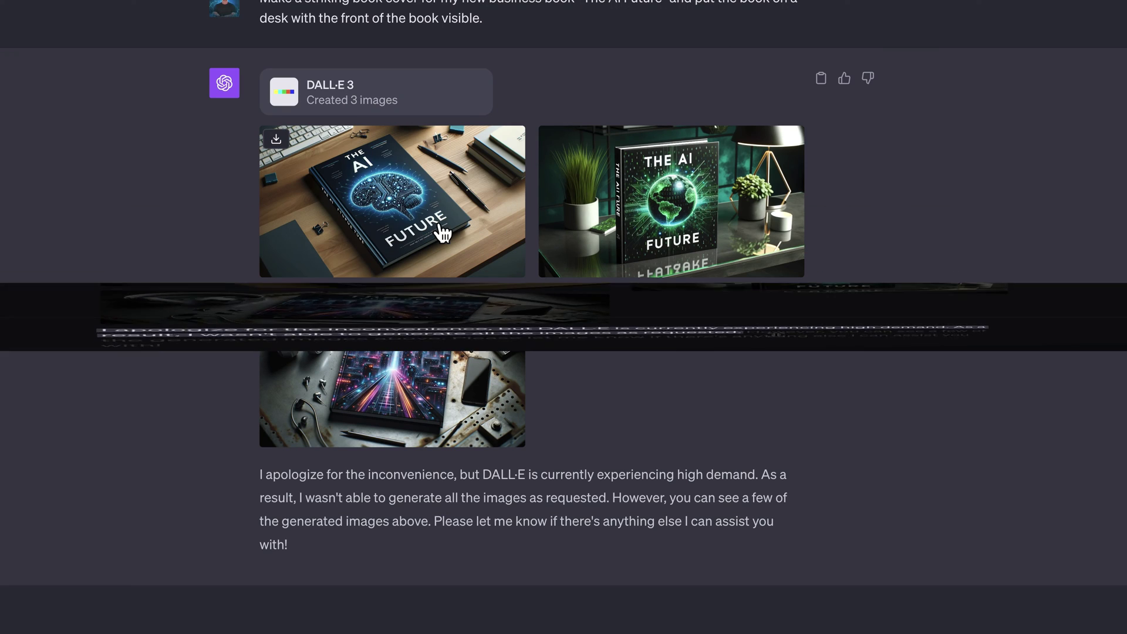
mouse_move(701, 267)
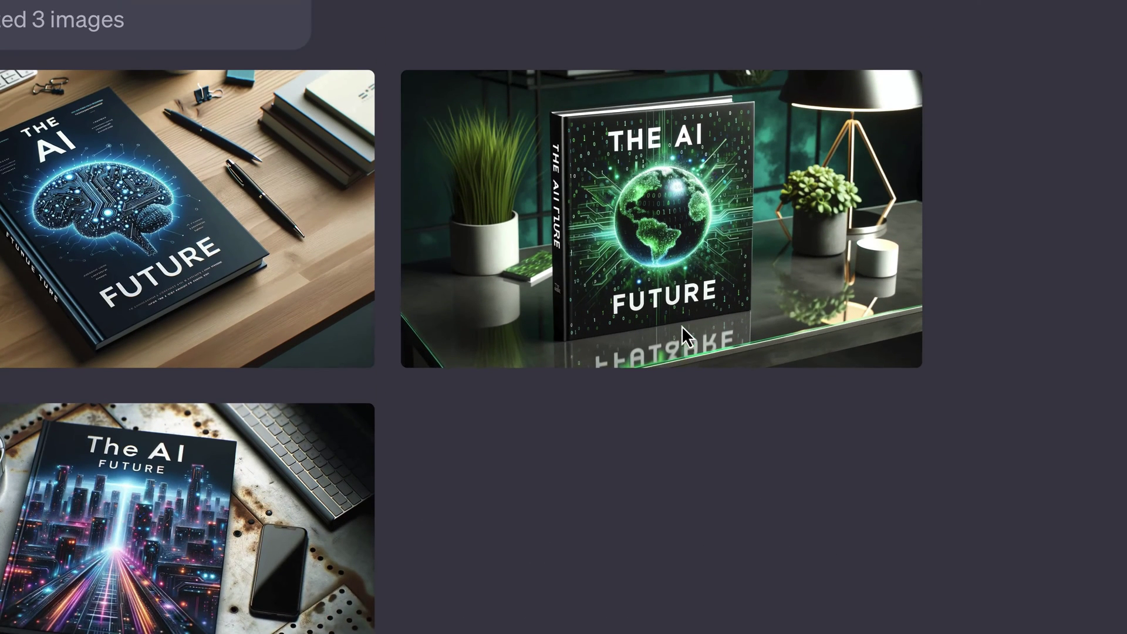
mouse_move(678, 217)
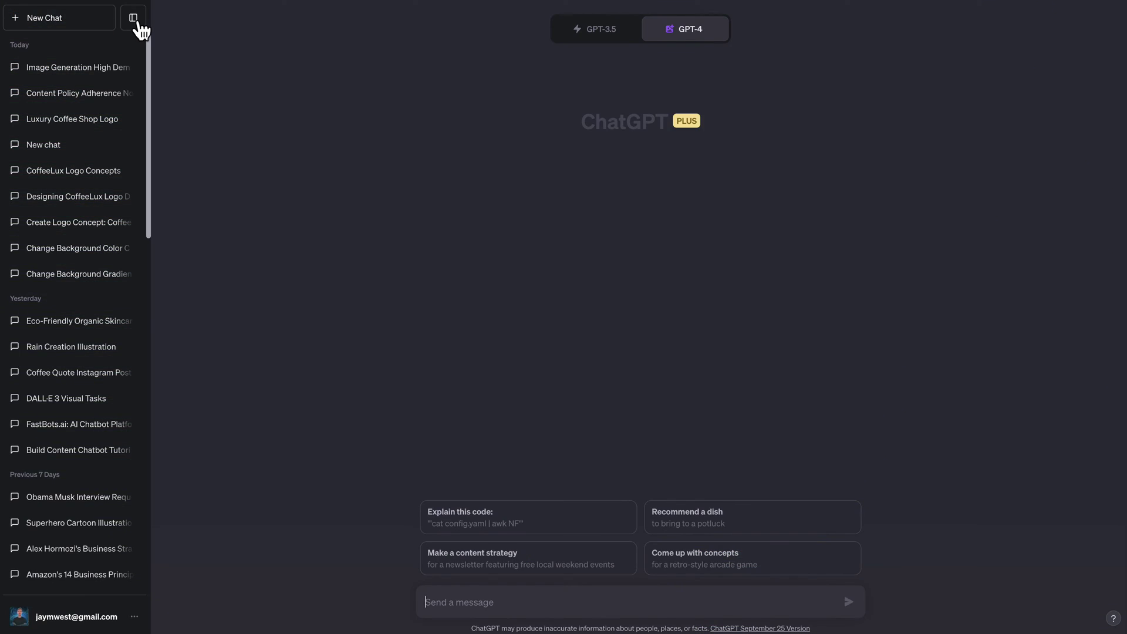
In a fresh chat, send DALL·E 3 the cartoon Santa-on-roller-blades Christmas card prompt
click(134, 18)
mouse_move(608, 41)
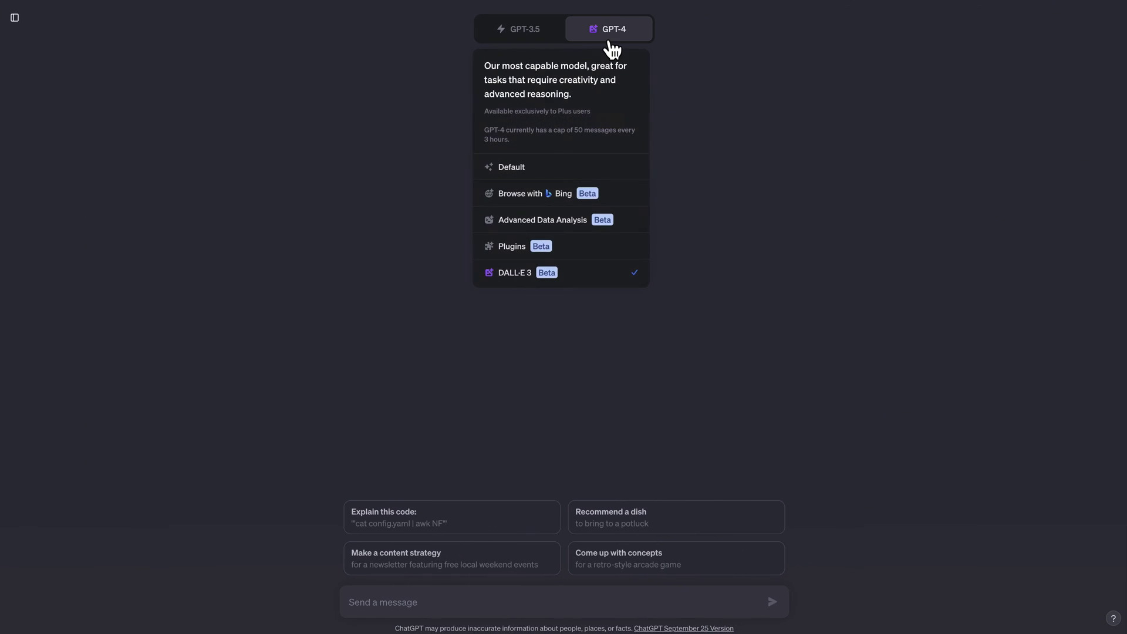
click(469, 600)
text(Design a Christmas card with Santa on roller blades in a cartoon style.)
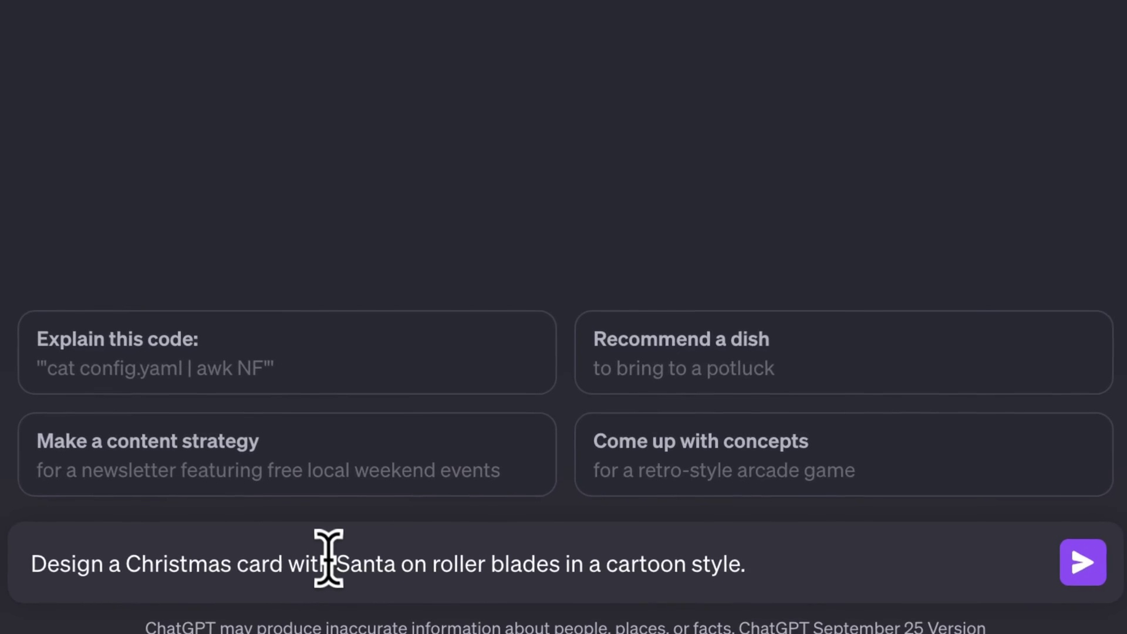
key(Return)
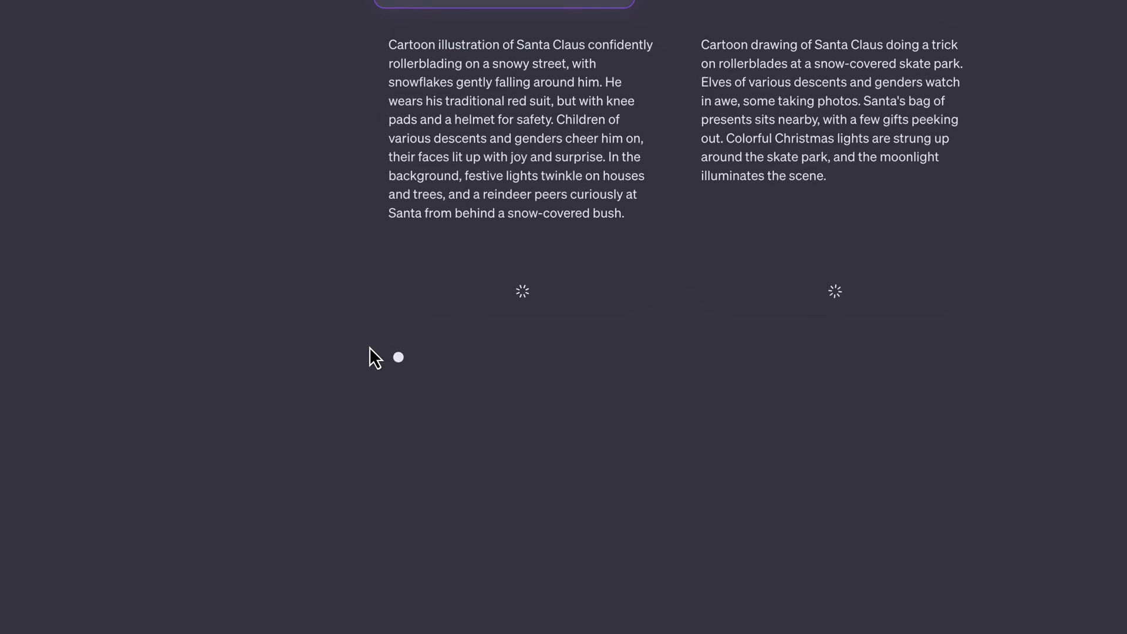
Select the first Santa image's prompt description while the four images render
triple_click(448, 156)
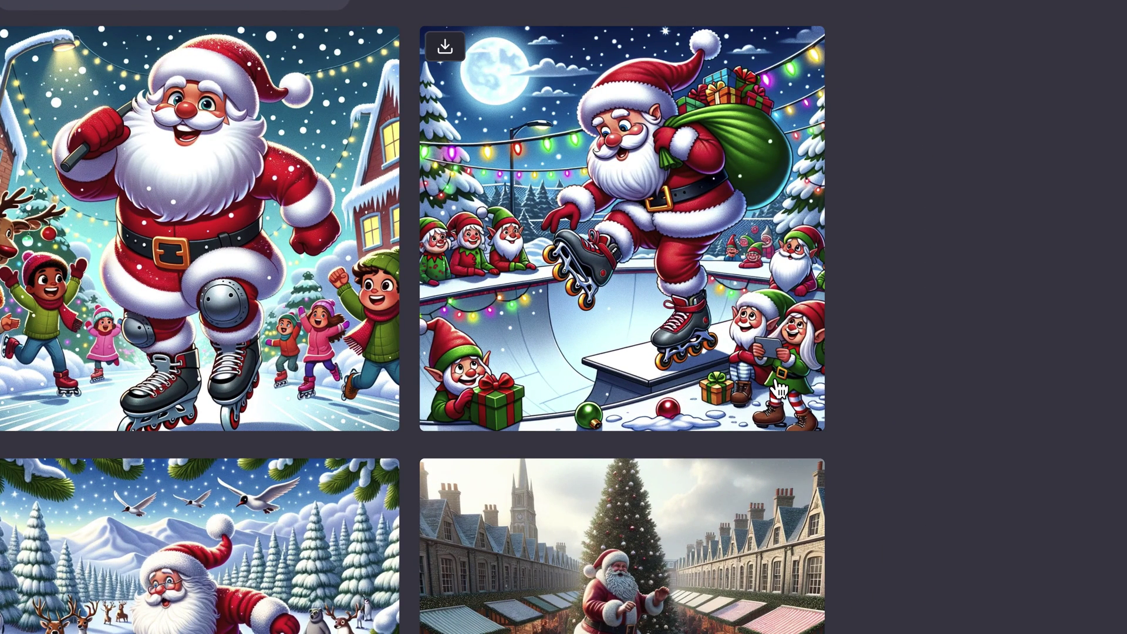
scroll(445, 417, down, 6)
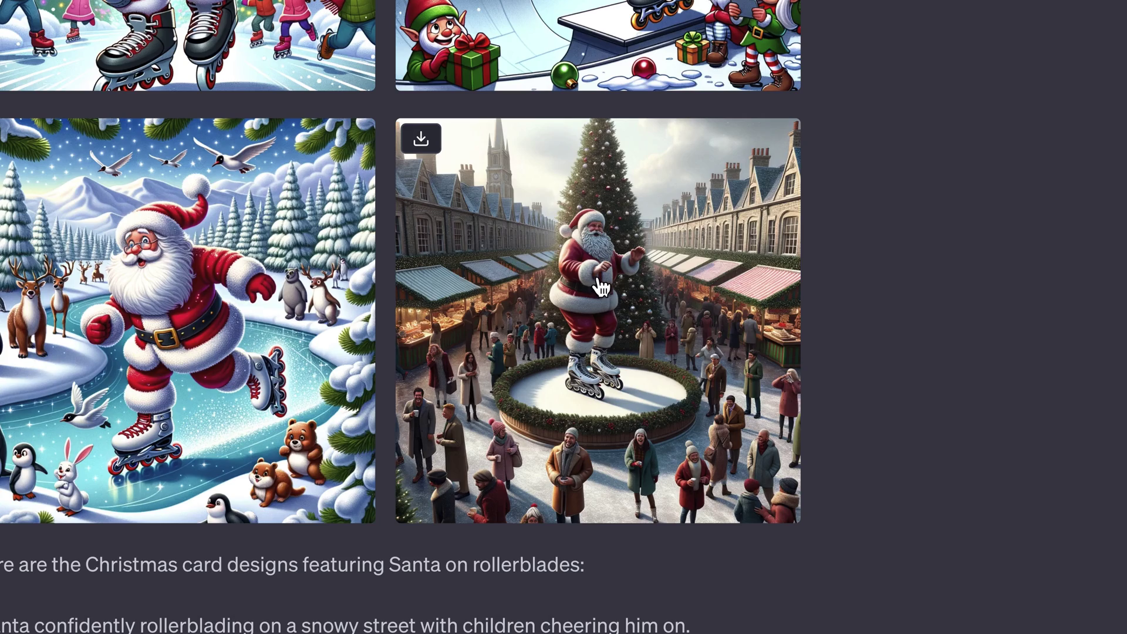
scroll(575, 210, up, 6)
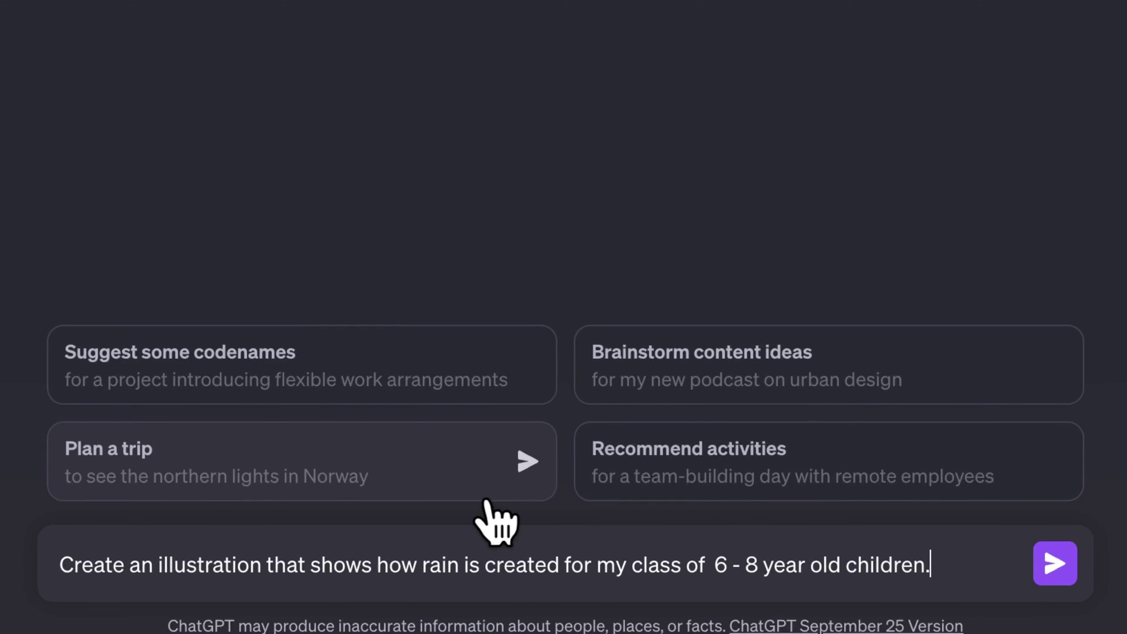
Send the prompt for an illustration of how rain forms for 6–8 year olds
key(Return)
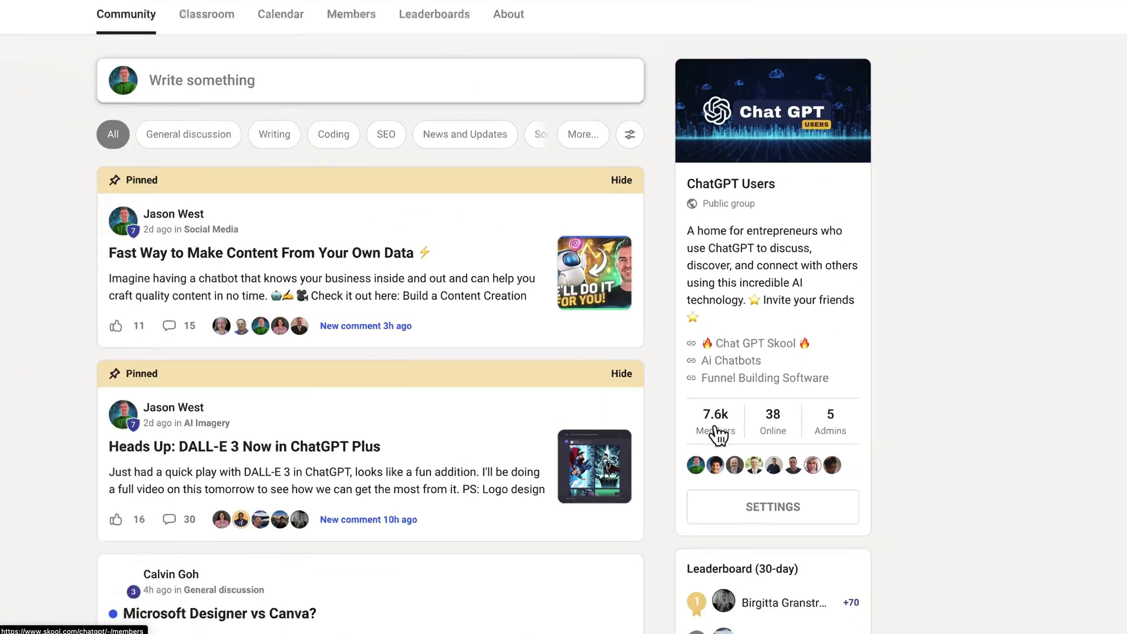
Scroll down the ChatGPT Users community feed, then jump back to its top
scroll(641, 442, down, 3)
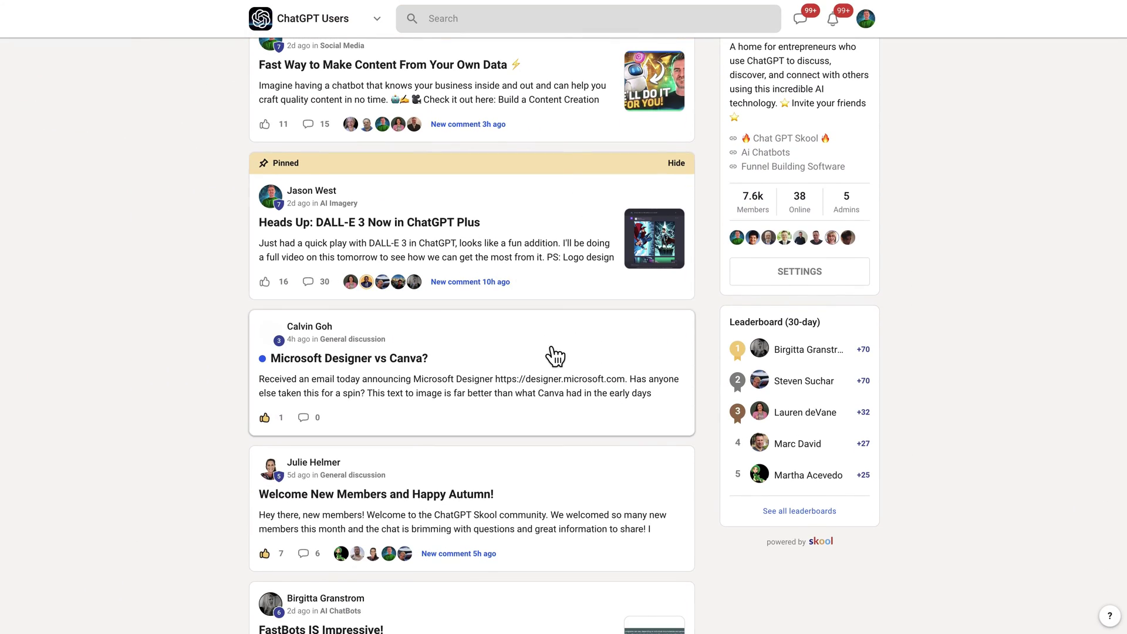
scroll(551, 355, down, 2)
scroll(554, 355, down, 3)
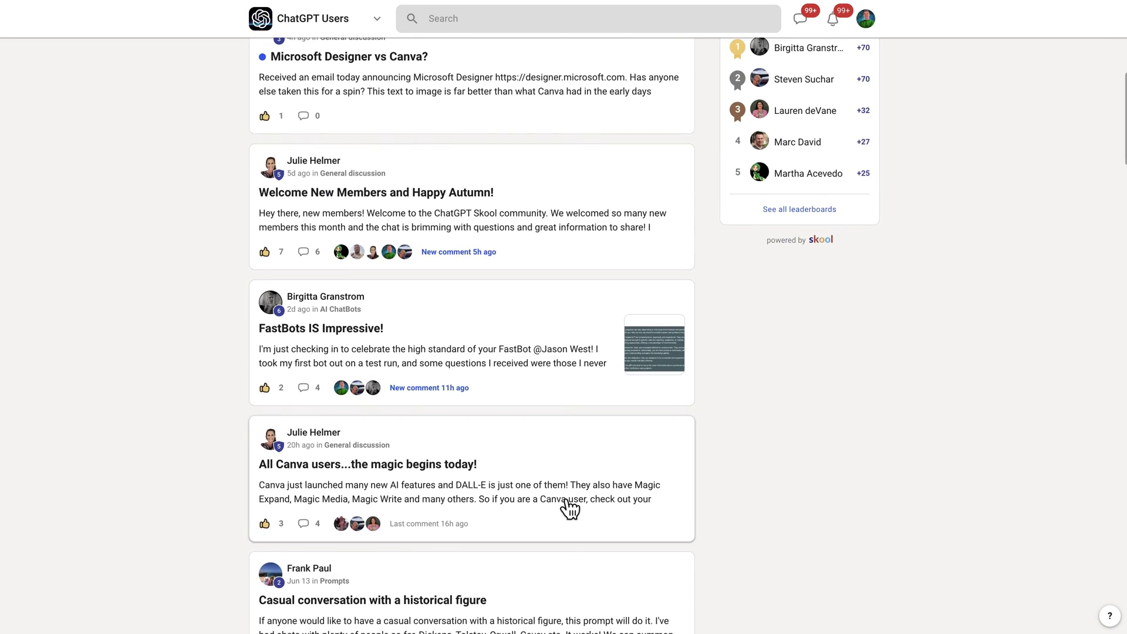
scroll(568, 508, down, 3)
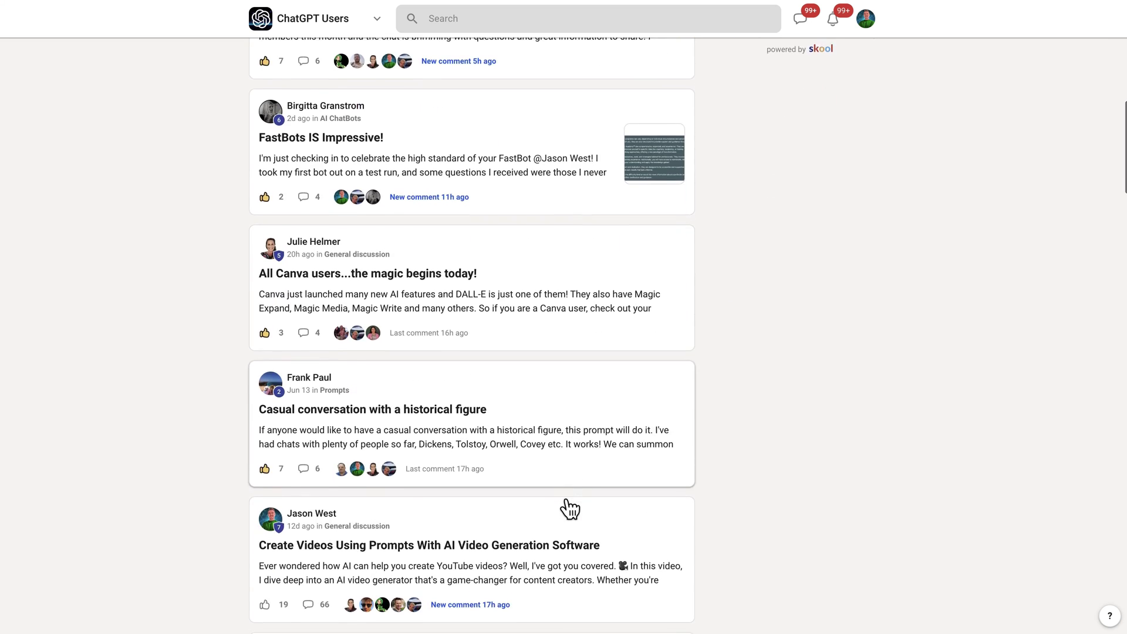
scroll(568, 508, down, 1)
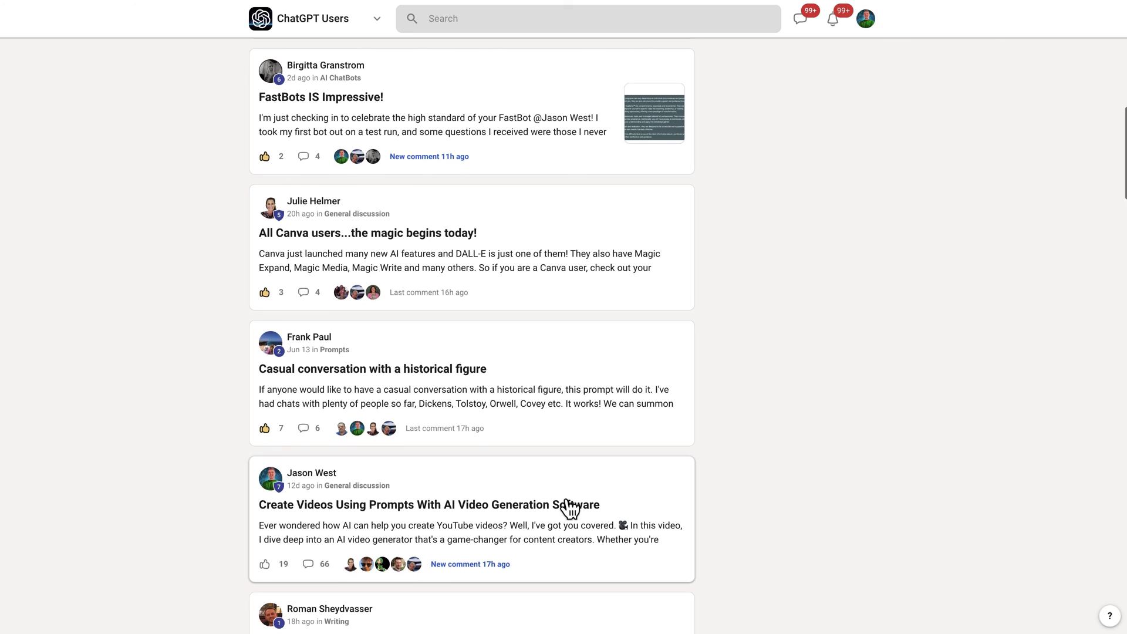
key(Home)
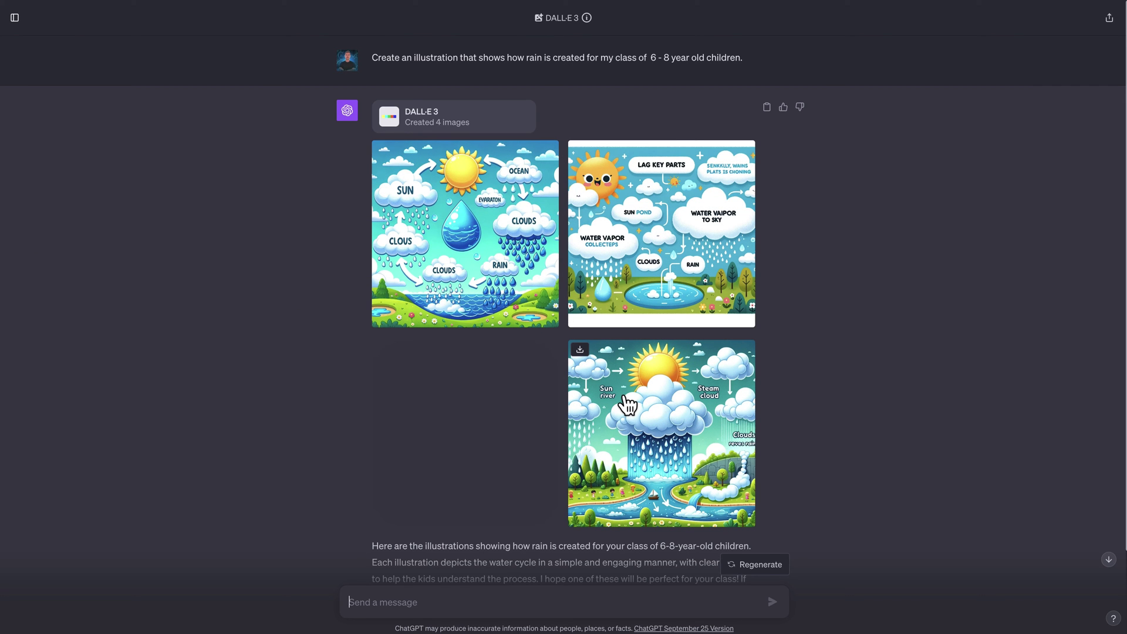
scroll(491, 513, down, 2)
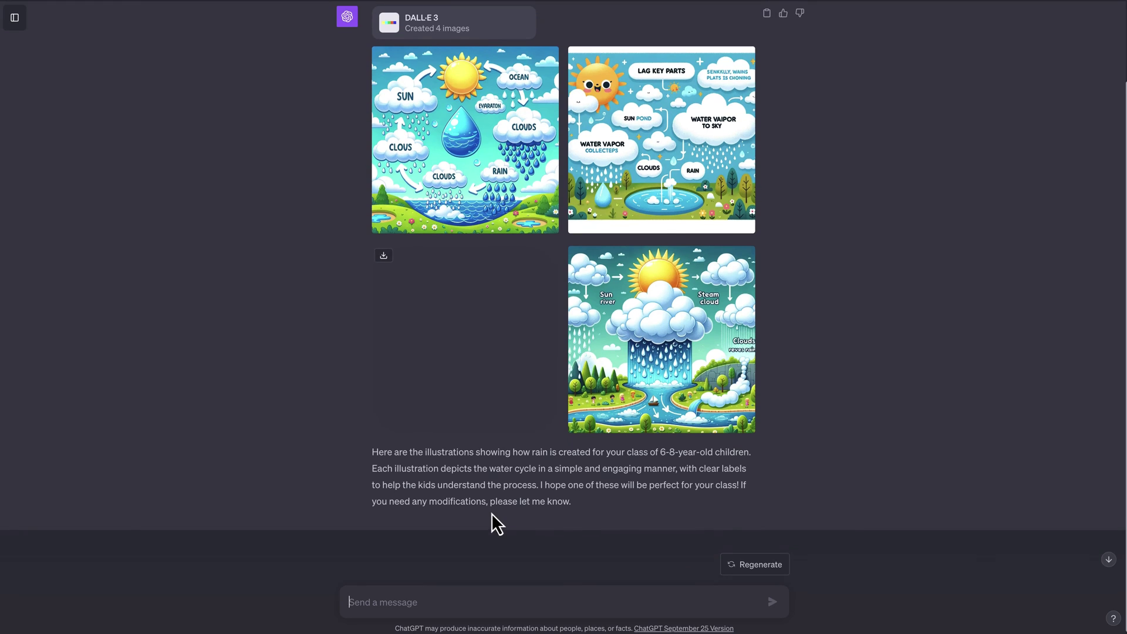
drag(572, 487, 443, 488)
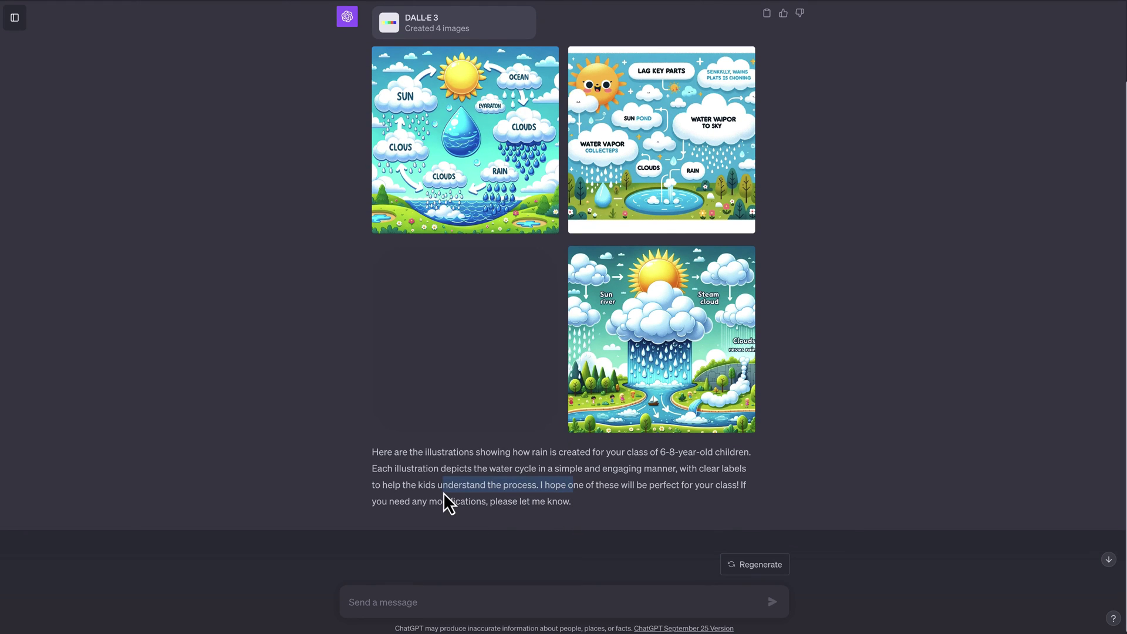
mouse_move(515, 209)
scroll(517, 282, up, 1)
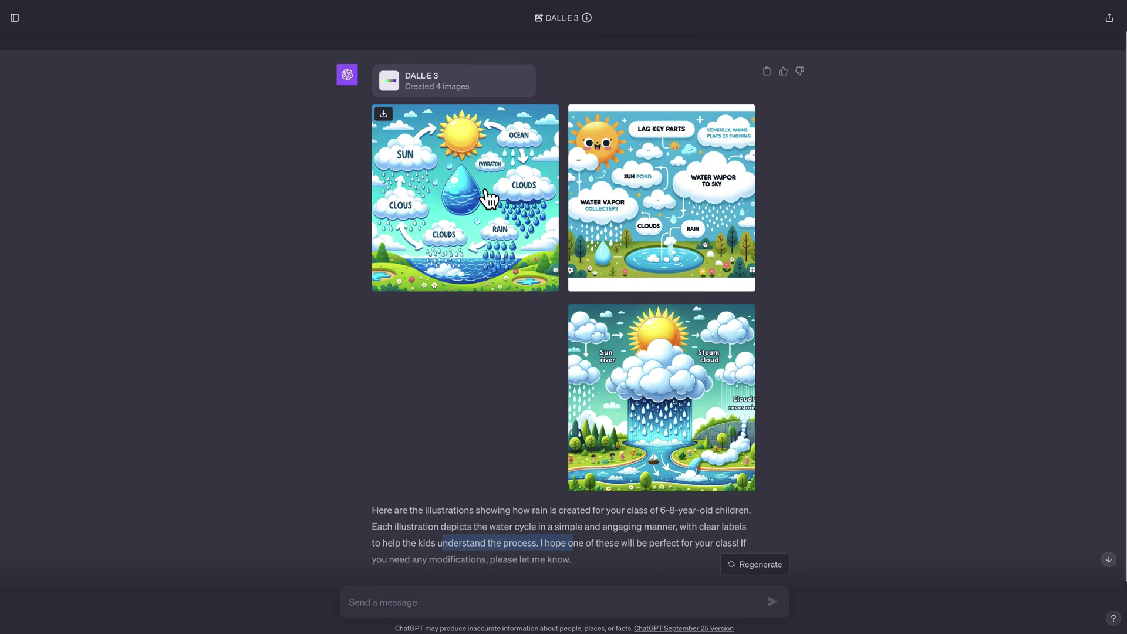
click(487, 198)
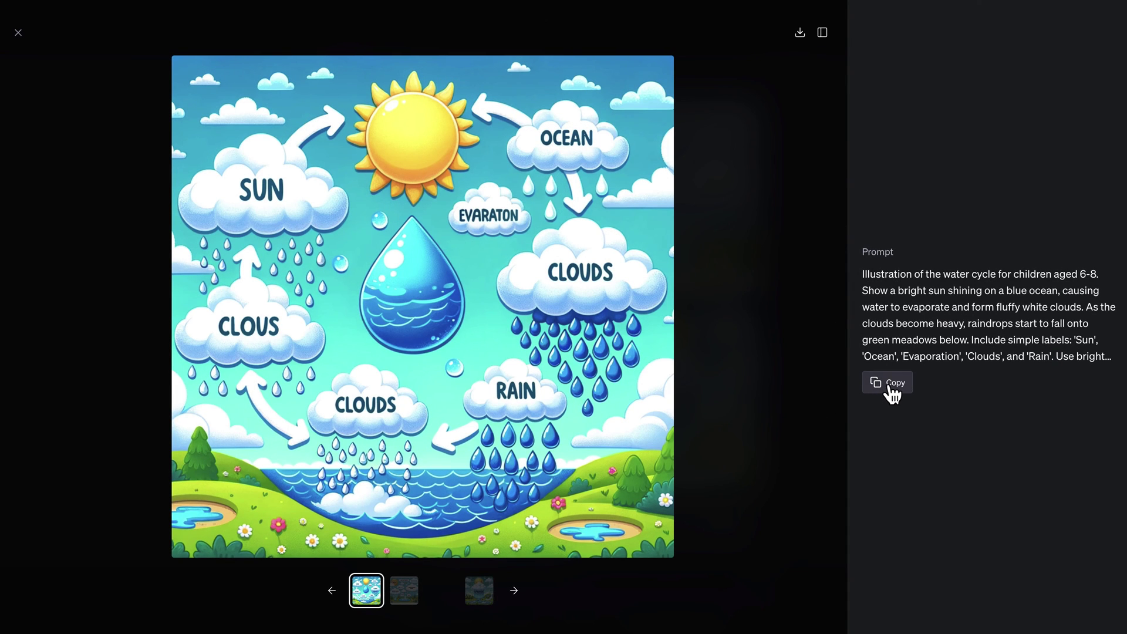
Select the first rain illustration's prompt text, then advance to the second illustration
drag(862, 273, 1030, 348)
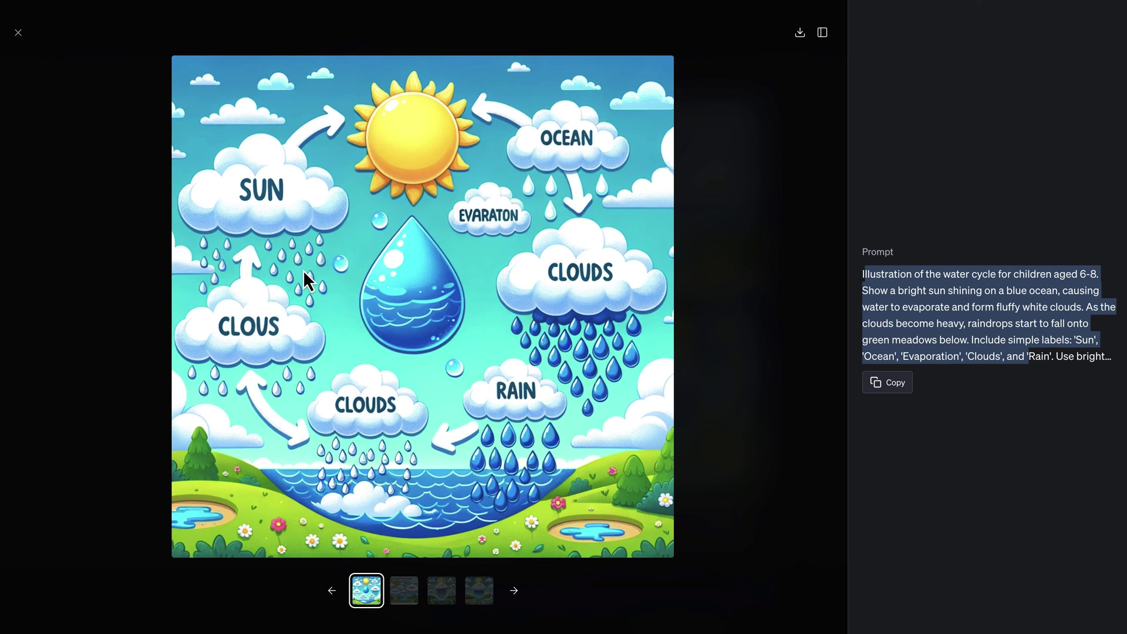
click(514, 591)
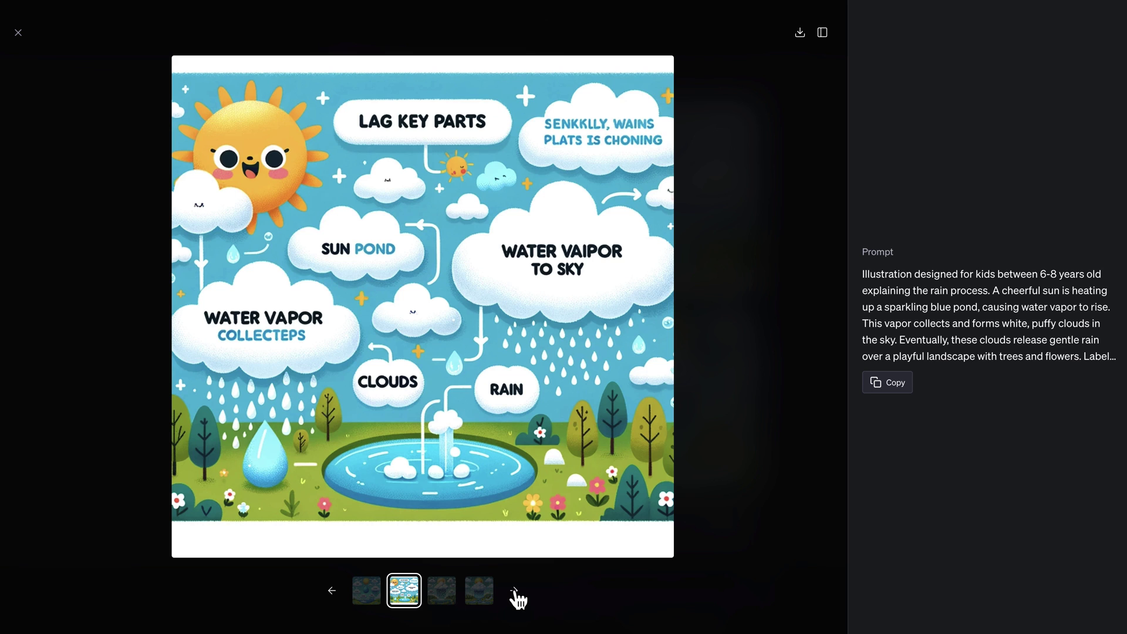
Show the third and then the fourth rain illustration with their prompts
click(514, 591)
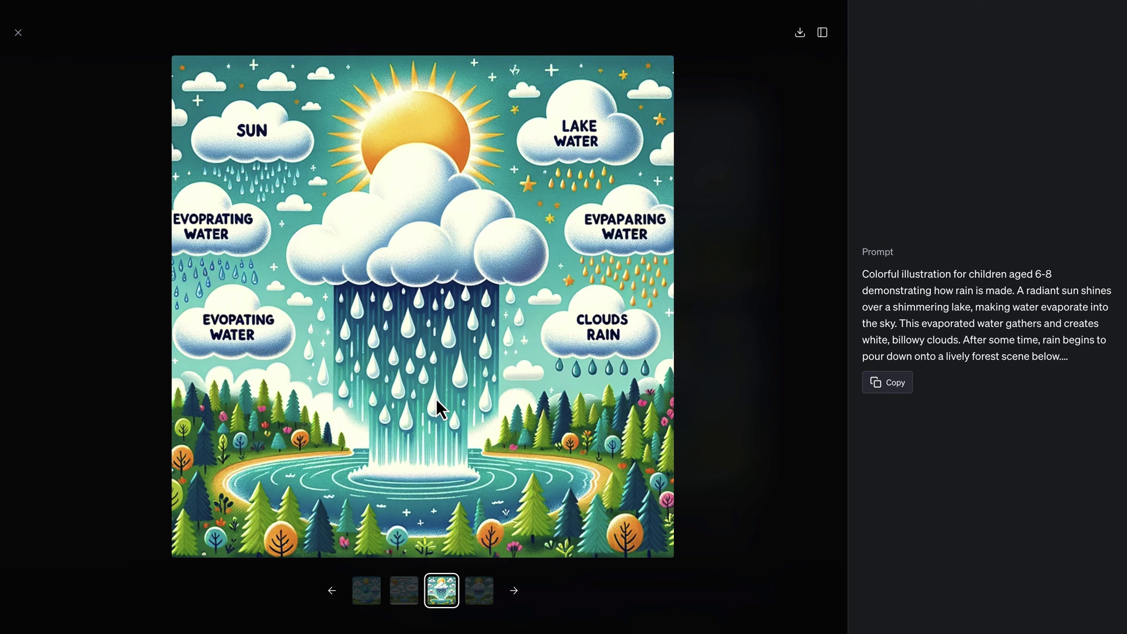
click(480, 597)
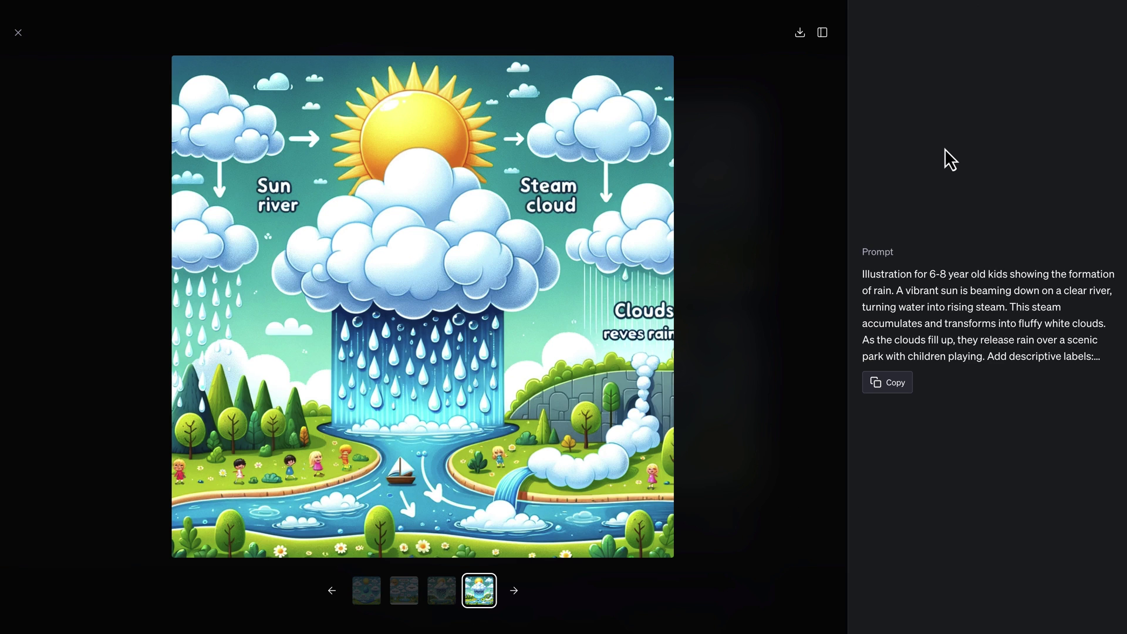
Close the full-size viewer to return to the grid of four rain illustrations
click(18, 33)
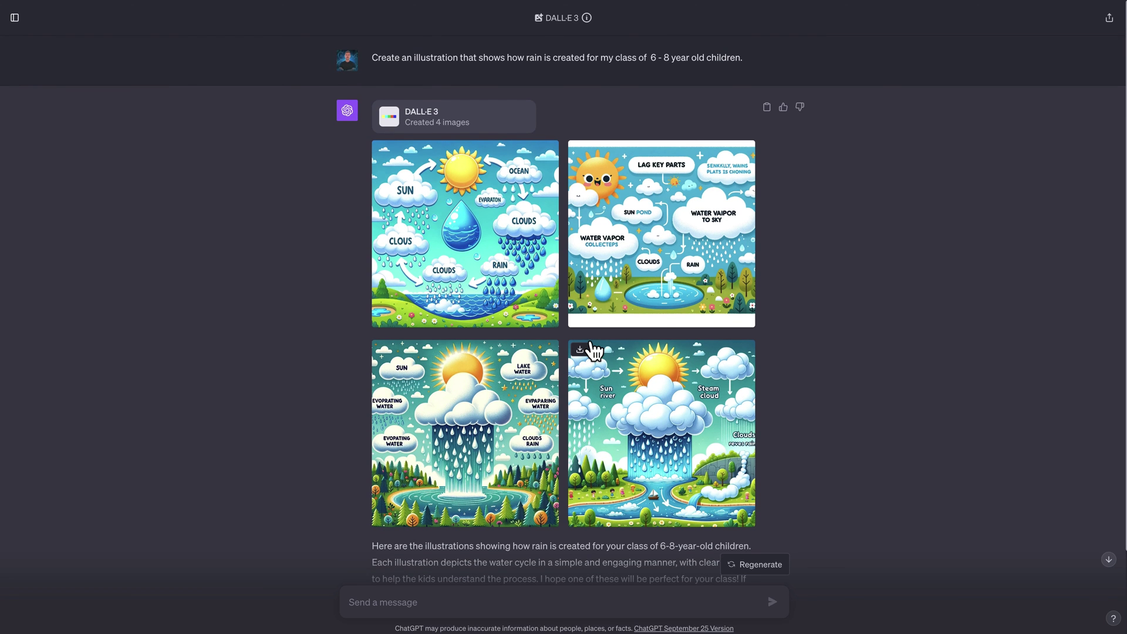